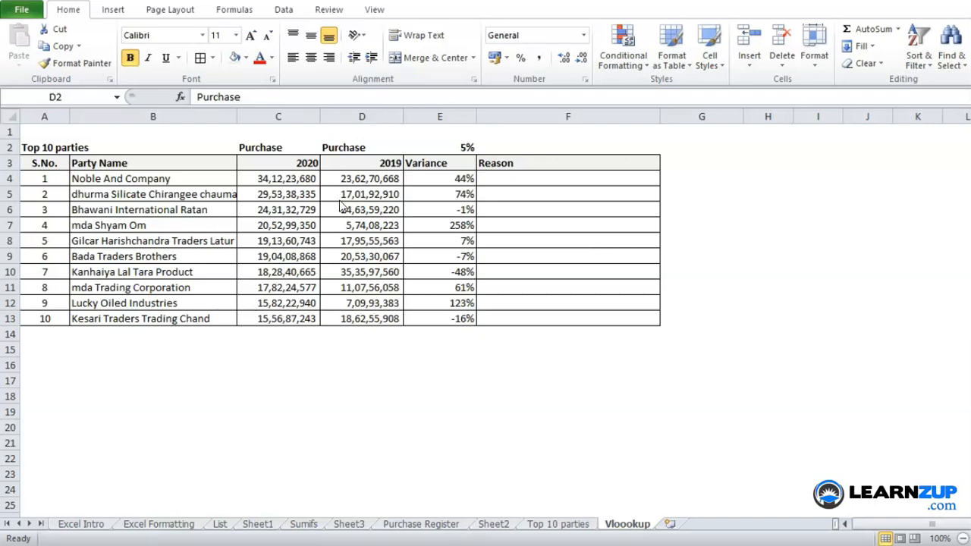
Review the party names and the 2020 and 2019 purchase column headings in the Top 10 parties table.
click(67, 151)
drag(89, 151, 107, 336)
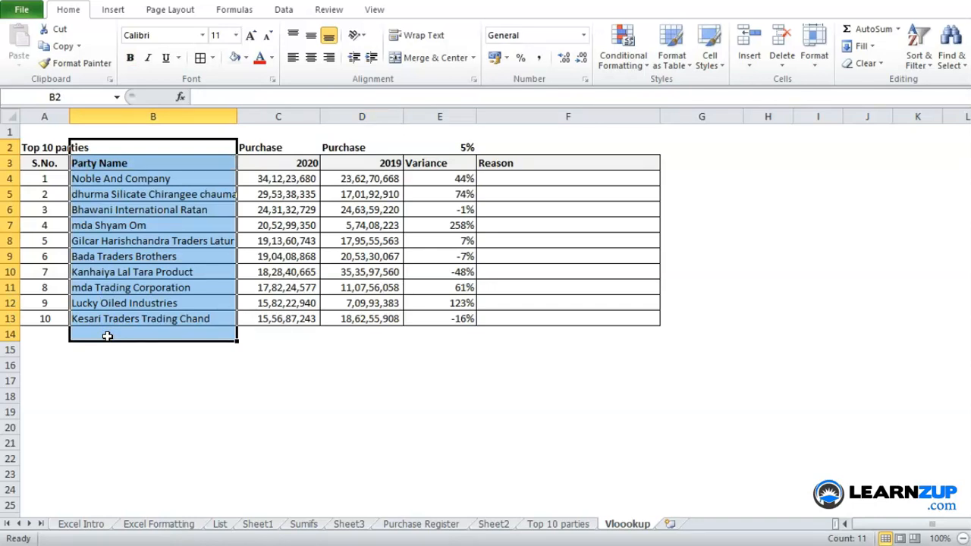
click(254, 157)
key(Right)
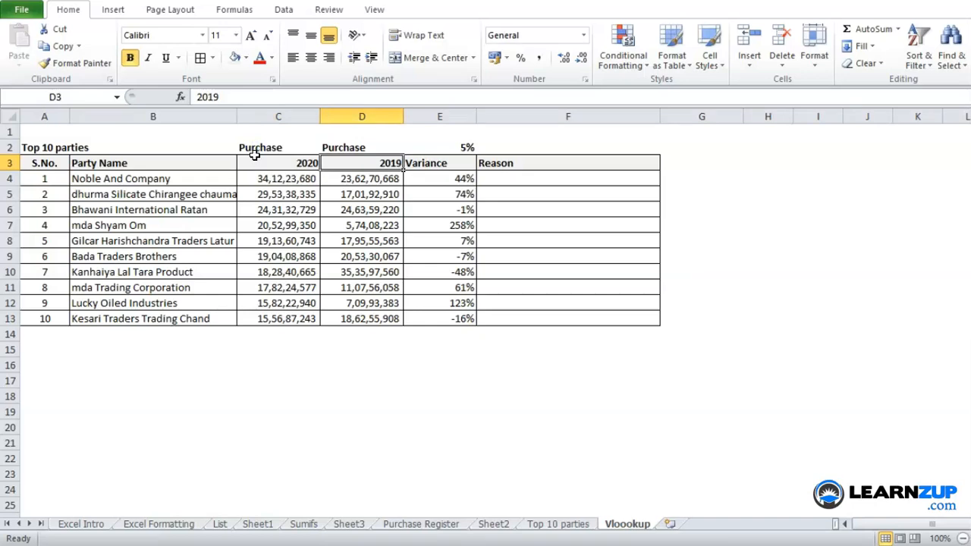
key(Up)
key(Up)
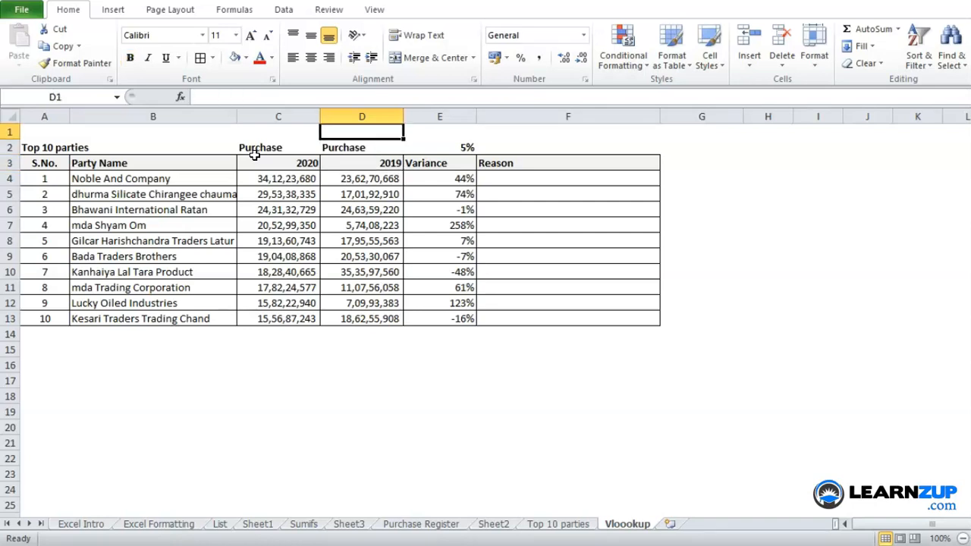
Look through the 2019 purchase amounts for all ten parties in column D.
key(Down)
key(Down)
key(Down)
key(Down)
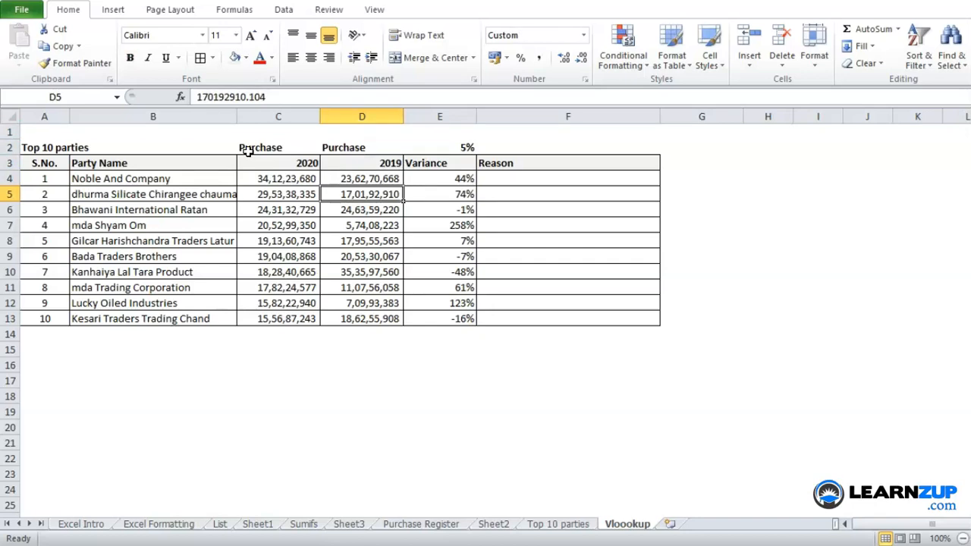
key(Up)
key(Up)
key(Down)
key(ctrl+shift+Down)
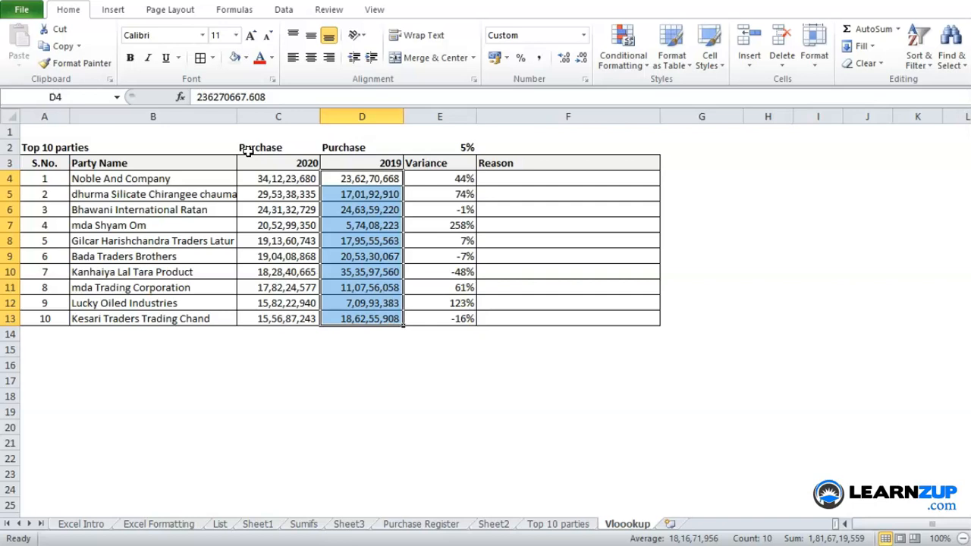
key(Up)
key(Down)
key(Down)
key(Down)
key(Down)
key(Down)
key(Down)
key(Down)
key(Down)
key(Down)
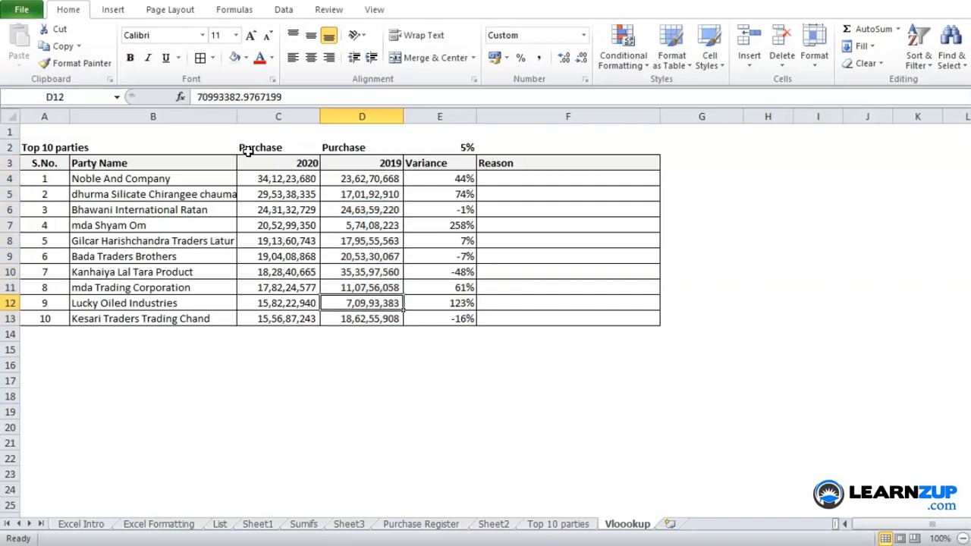
key(Down)
key(ctrl+Up)
key(Down)
key(Down)
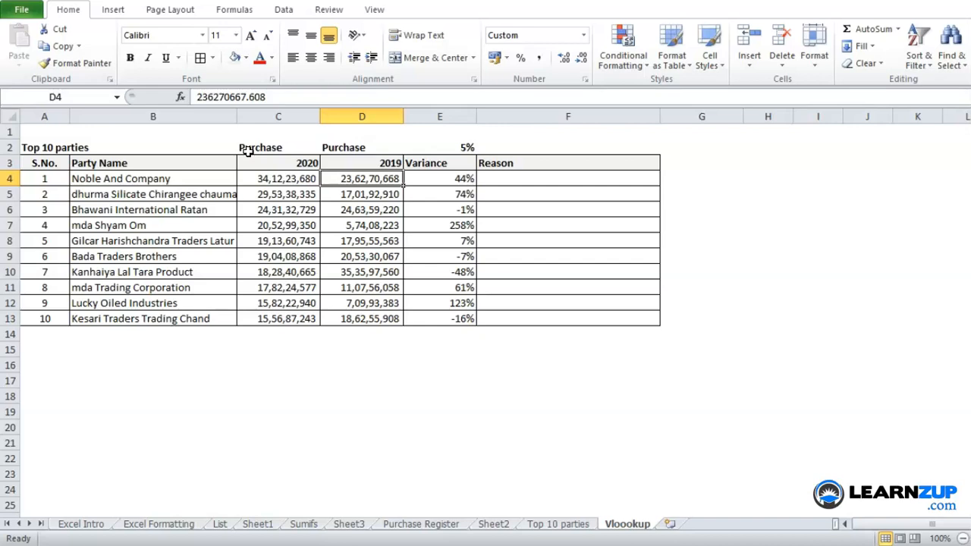
key(Down)
key(Down)
key(Down)
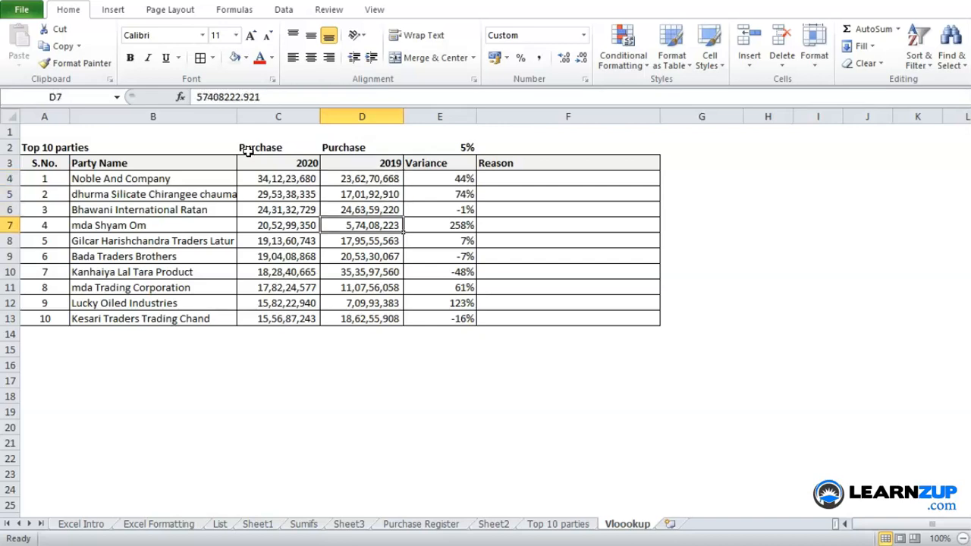
Inspect the stored 2019 purchase value in D7 and check the other entries in that column for formulas.
click(271, 96)
drag(271, 96, 196, 97)
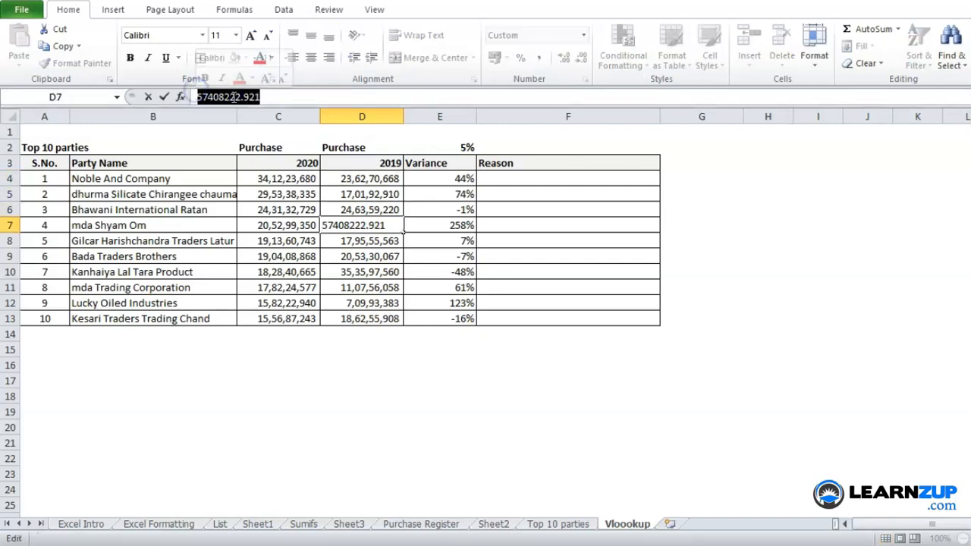
key(Return)
key(Down)
key(Down)
key(Down)
key(Down)
key(Down)
key(Up)
key(Up)
key(Up)
key(Up)
key(Up)
key(Up)
key(Up)
key(Up)
key(Up)
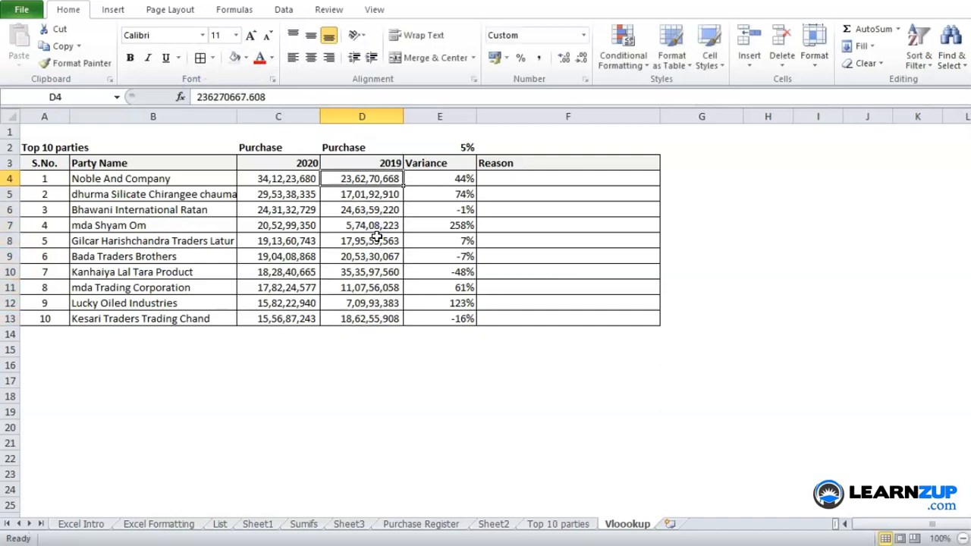
Look through the 2020 purchase amounts in column C of the Top 10 parties table.
key(Up)
key(Left)
key(Down)
key(Down)
key(Down)
key(Down)
key(Down)
key(Down)
key(Down)
key(Down)
key(Down)
key(Down)
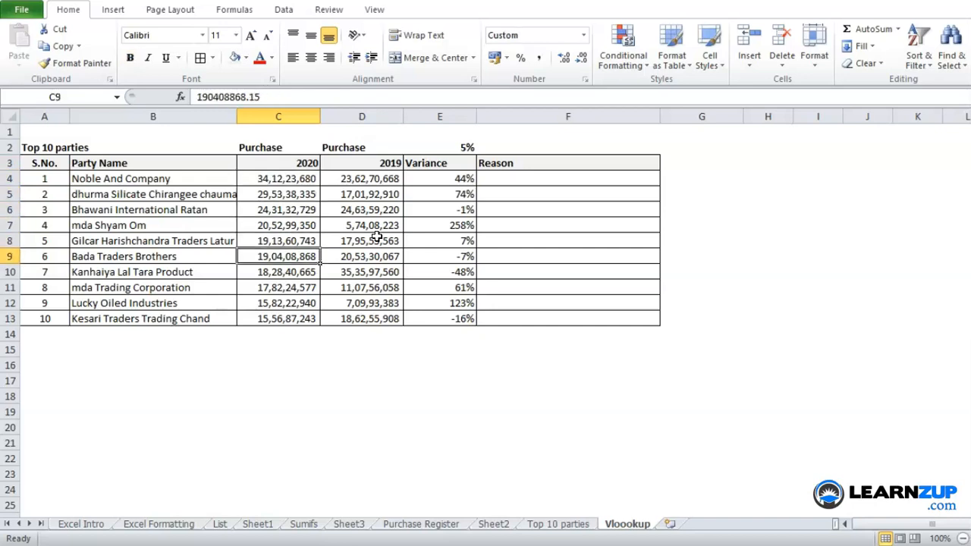
key(Up)
key(Up)
key(Up)
key(Up)
key(Up)
key(Up)
key(Up)
key(Up)
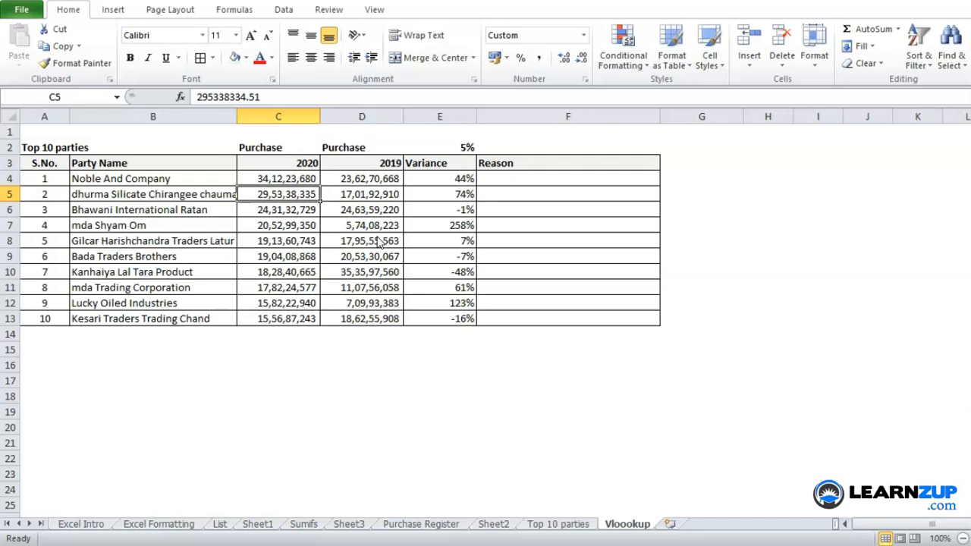
key(Up)
key(Down)
key(Up)
key(Down)
key(Down)
key(Down)
key(Down)
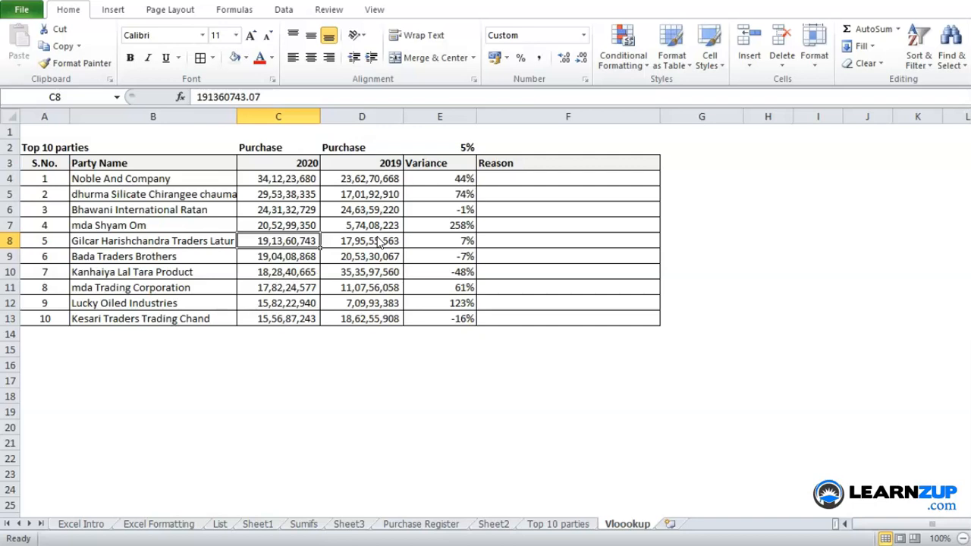
key(Up)
key(Up)
key(Up)
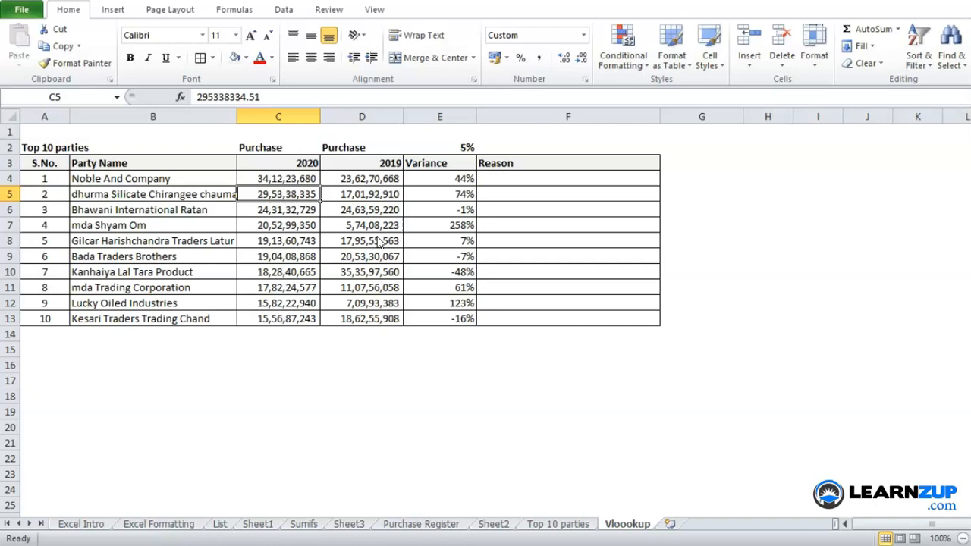
Examine the variance formula in E4 and the purchase cells it references.
key(Right)
key(Right)
key(Right)
key(Left)
key(Up)
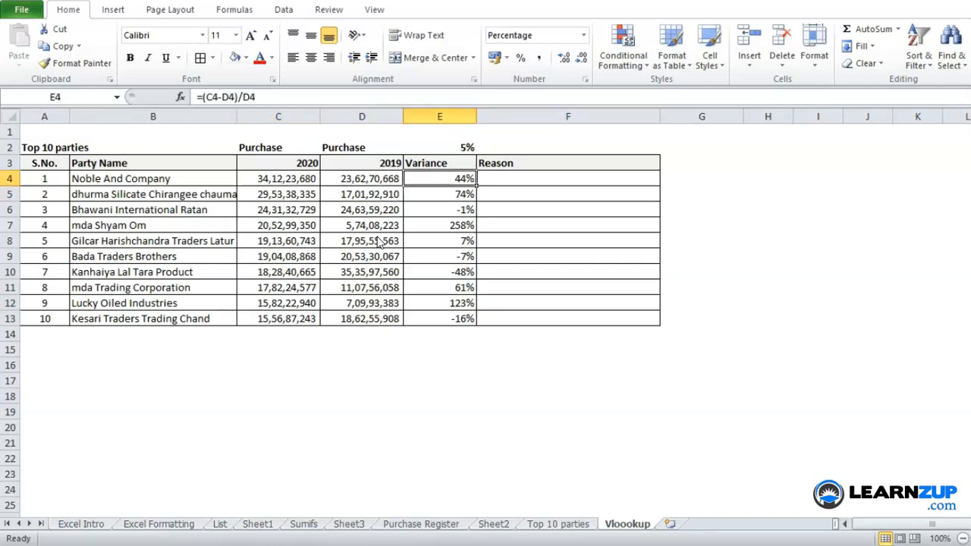
key(F2)
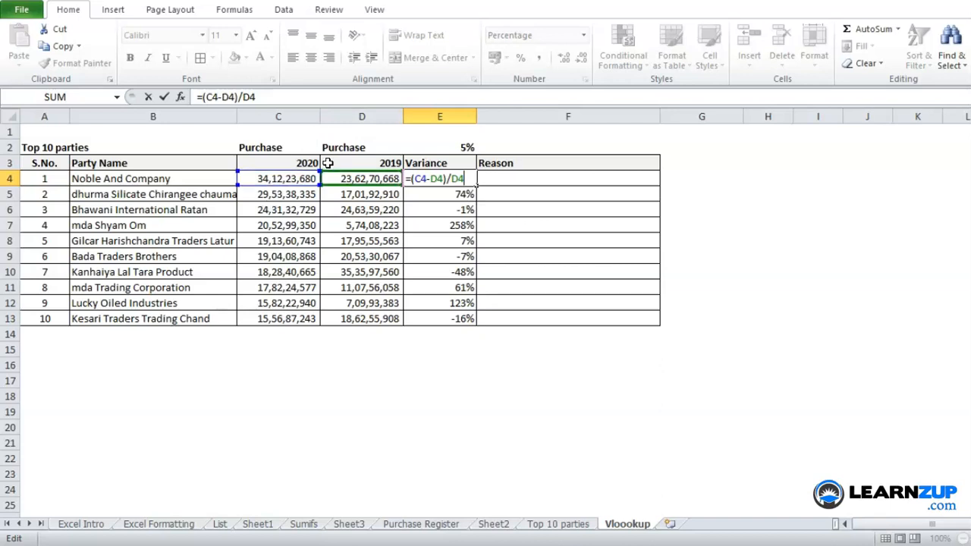
click(370, 182)
key(ctrl+Return)
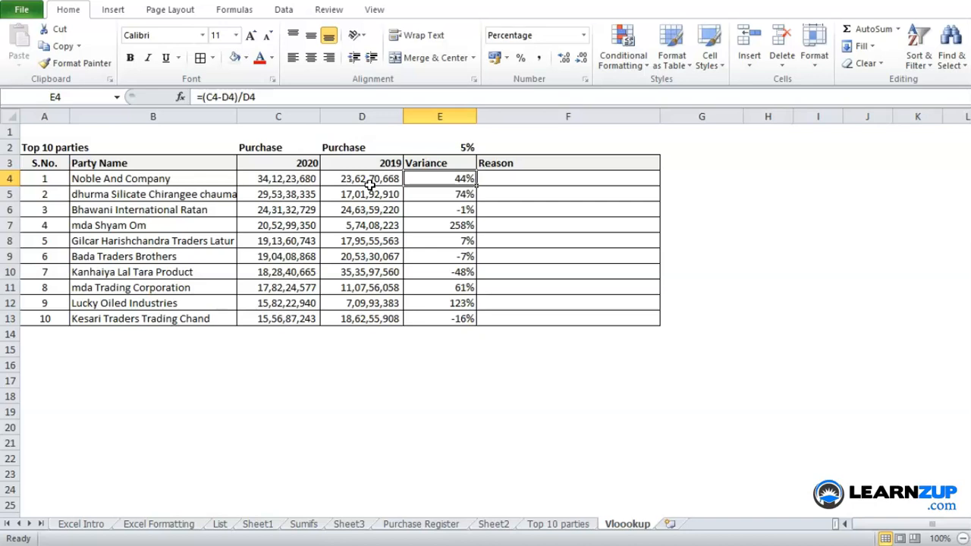
Review the variance formulas down column E and compare row 10's variance with its purchase amounts.
key(Down)
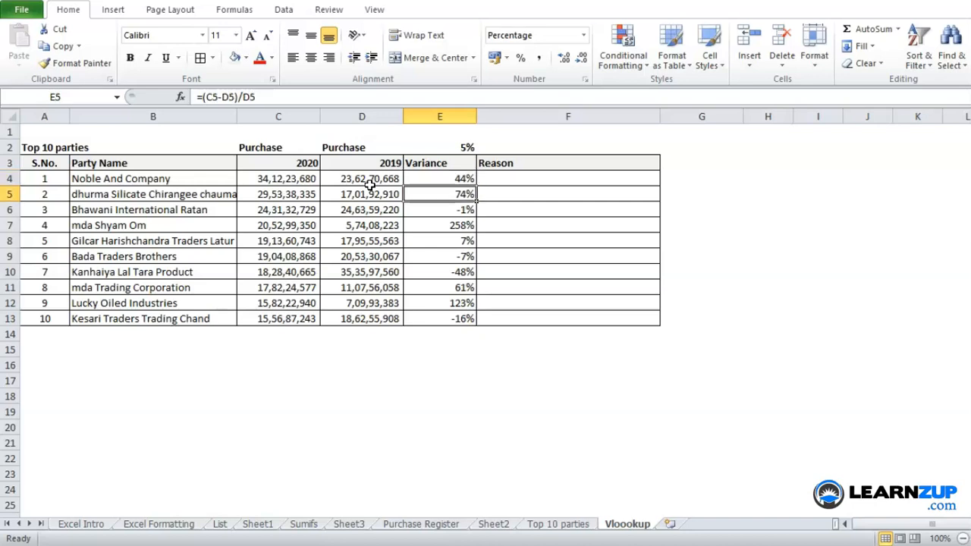
key(Down)
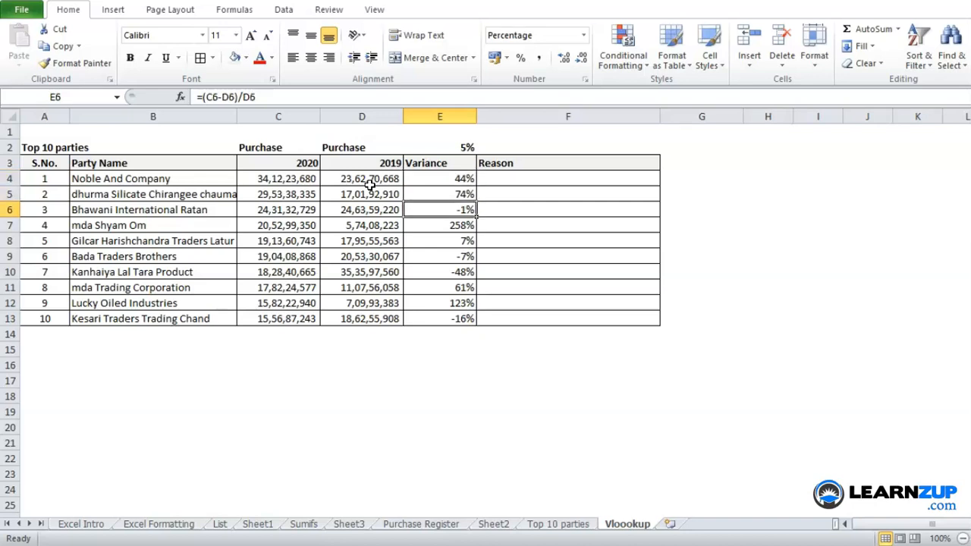
key(Down)
key(Down)
key(Down)
key(Down)
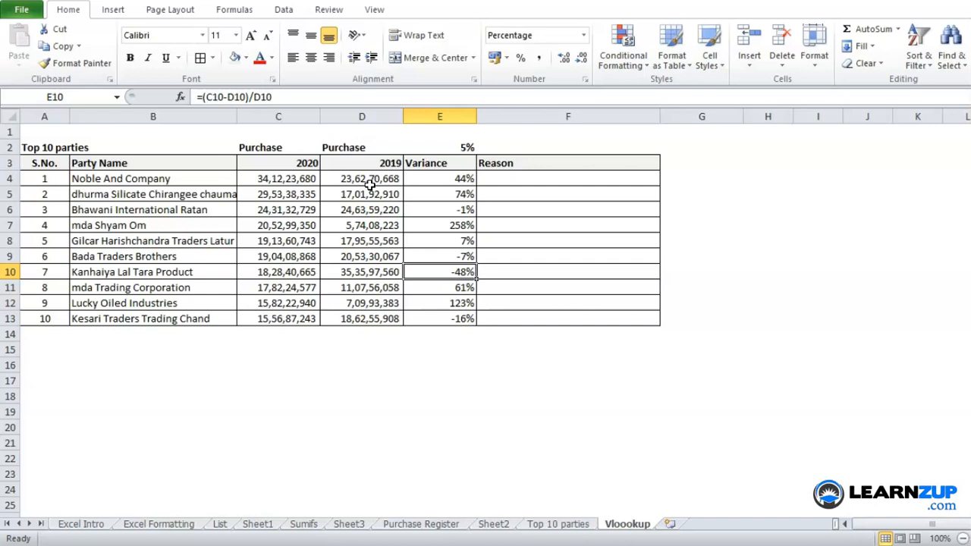
key(Left)
key(Left)
key(Left)
key(Right)
key(Right)
key(Right)
Check the threshold percentage in E2 against the parties' variances from row 4 through row 10.
key(ctrl+Up)
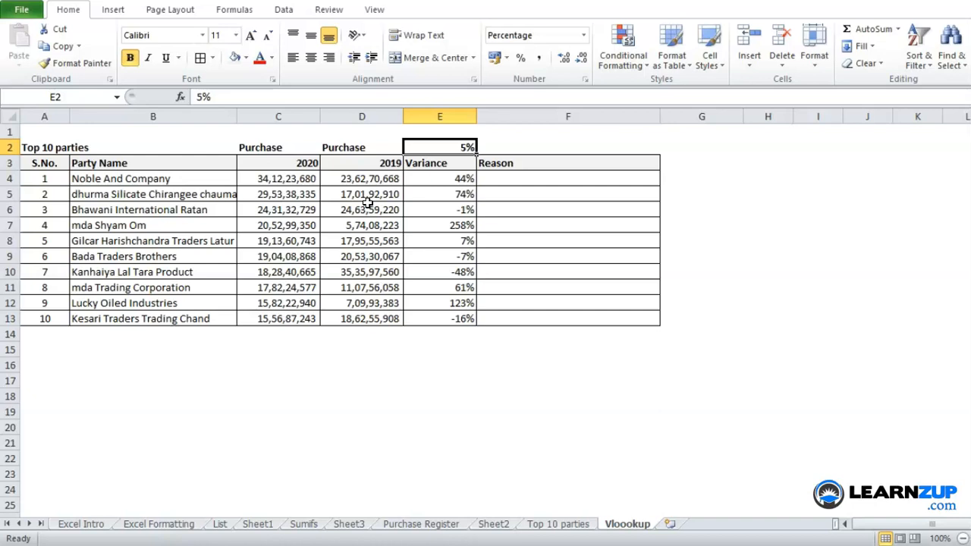
key(Down)
key(Down)
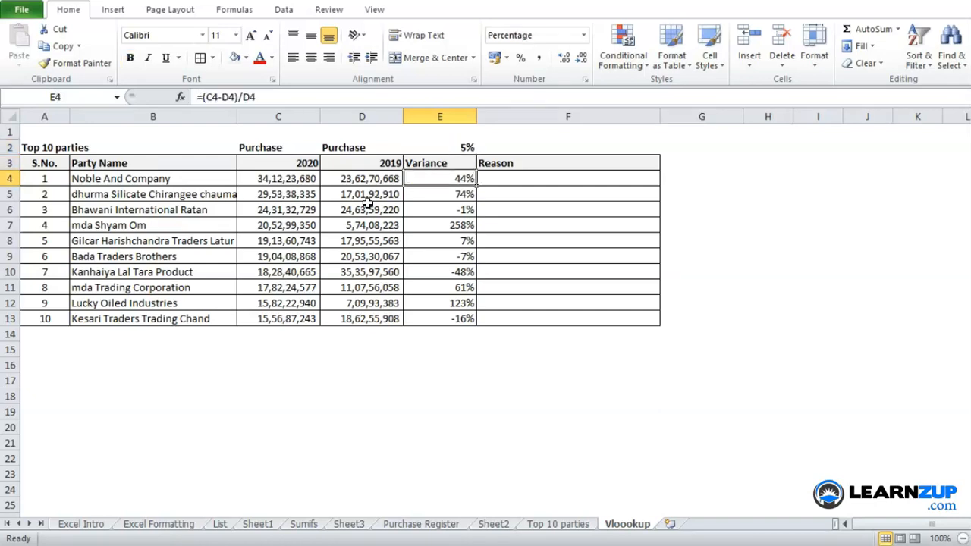
key(Down)
key(Down)
key(Down)
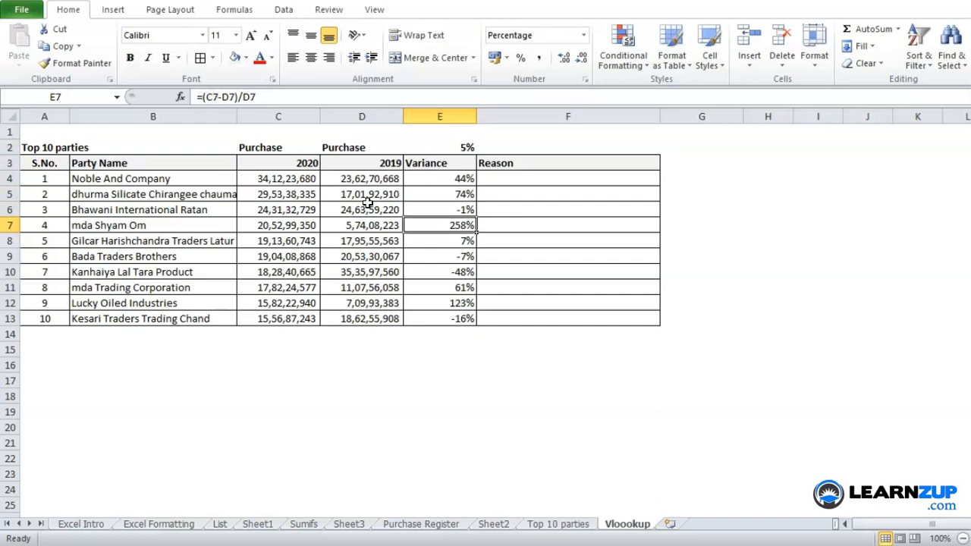
key(Down)
key(Down)
key(Down)
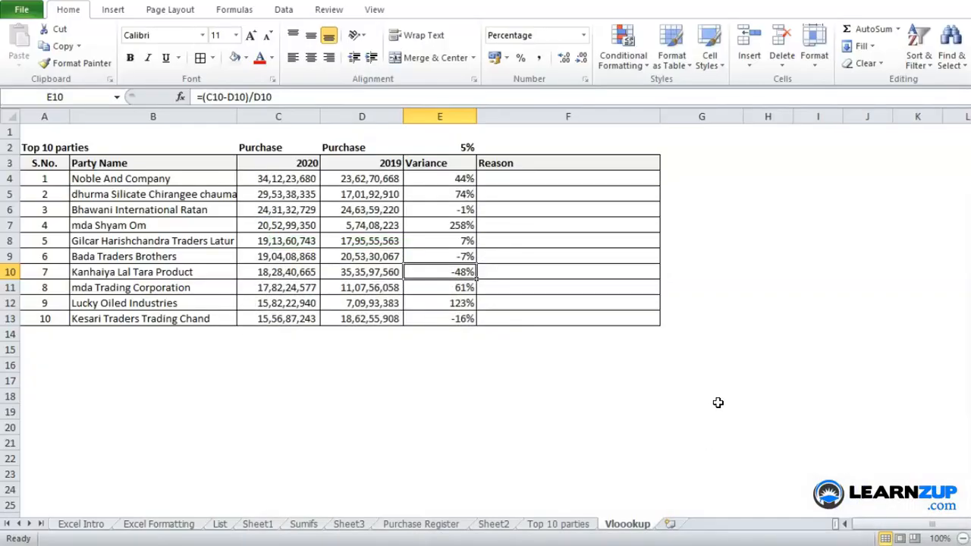
Look over the Reason column beside the parties' variances in column F.
key(Right)
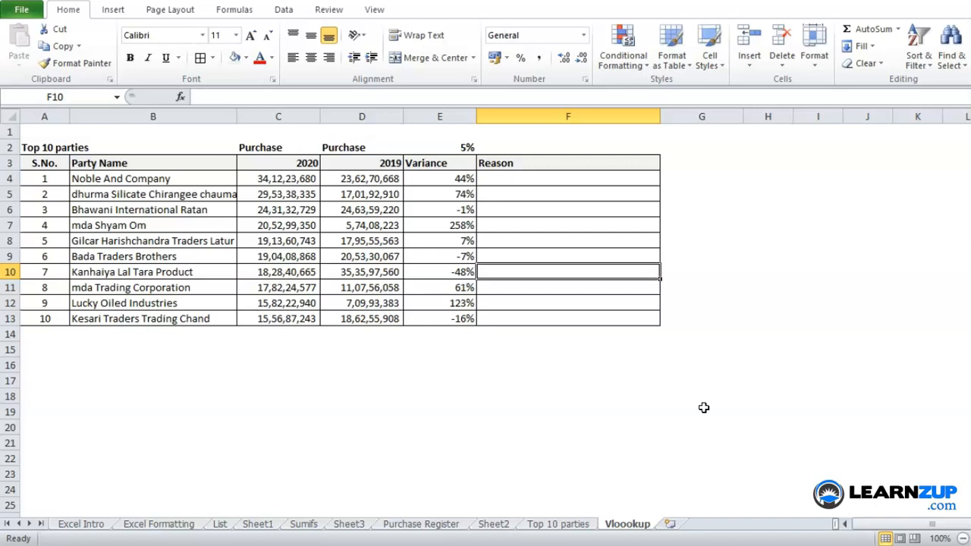
key(Left)
key(Right)
key(Up)
key(ctrl+Up)
key(ctrl+Up)
key(Down)
key(Down)
key(Down)
key(Down)
key(Down)
key(Down)
key(Down)
key(Down)
key(Down)
key(Down)
key(Down)
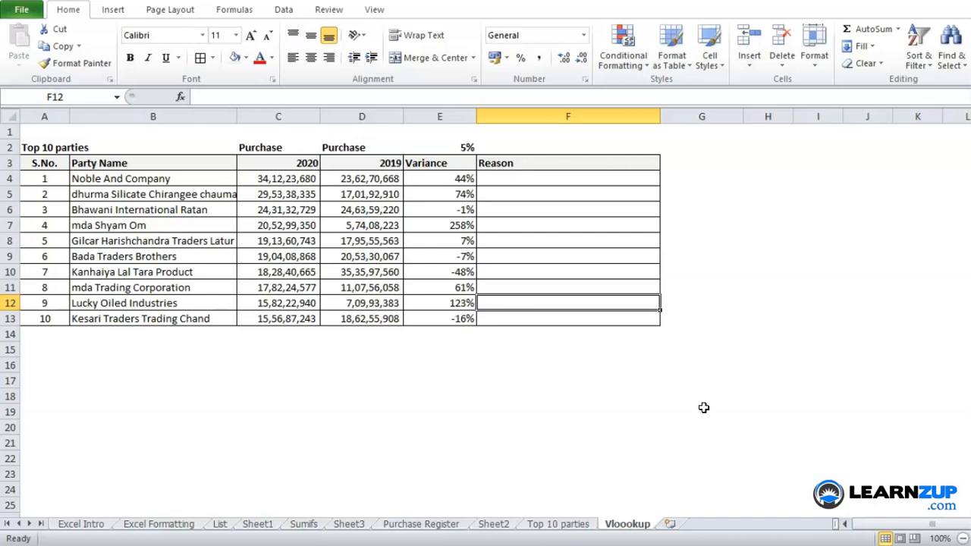
key(Up)
key(Up)
key(Up)
key(Up)
key(Up)
key(Up)
key(Up)
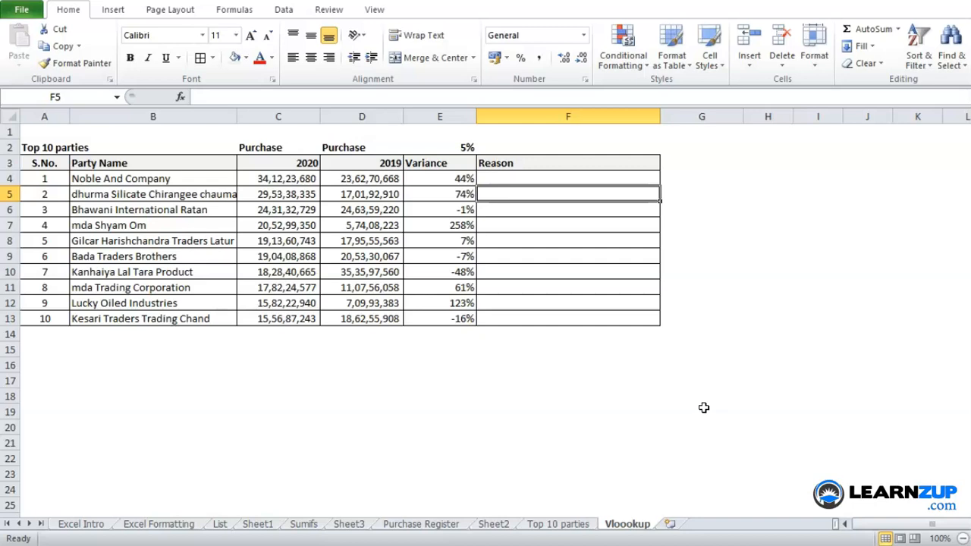
Review the 2020 purchase amounts again and compare row 6 with its 2019 purchase amount.
key(Left)
key(Left)
key(Left)
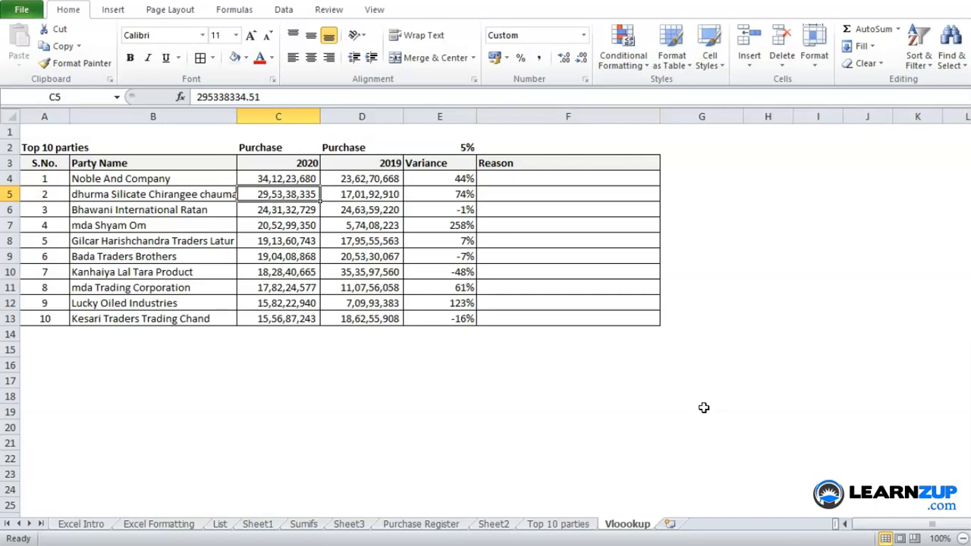
key(Up)
key(Down)
key(Down)
key(Down)
key(Down)
key(Down)
key(Up)
key(Up)
key(Up)
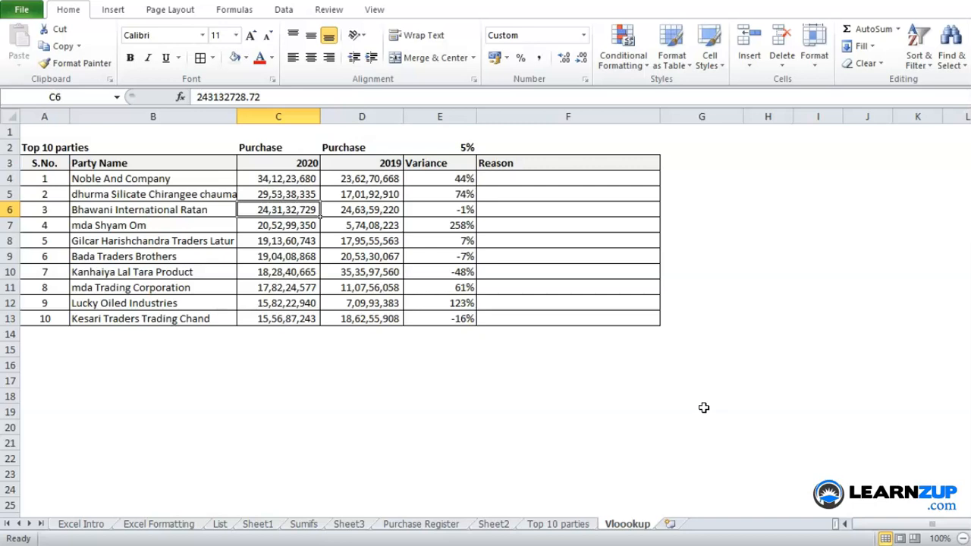
key(Right)
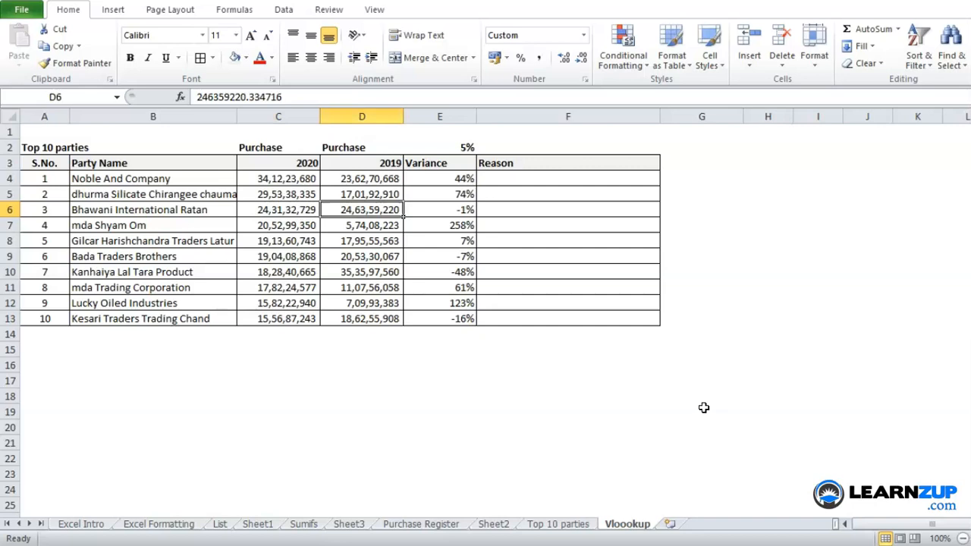
Examine the SUMIF formula in C3 of Sheet2 and its source data in the Purchase Register, ending back on Sheet2.
click(494, 524)
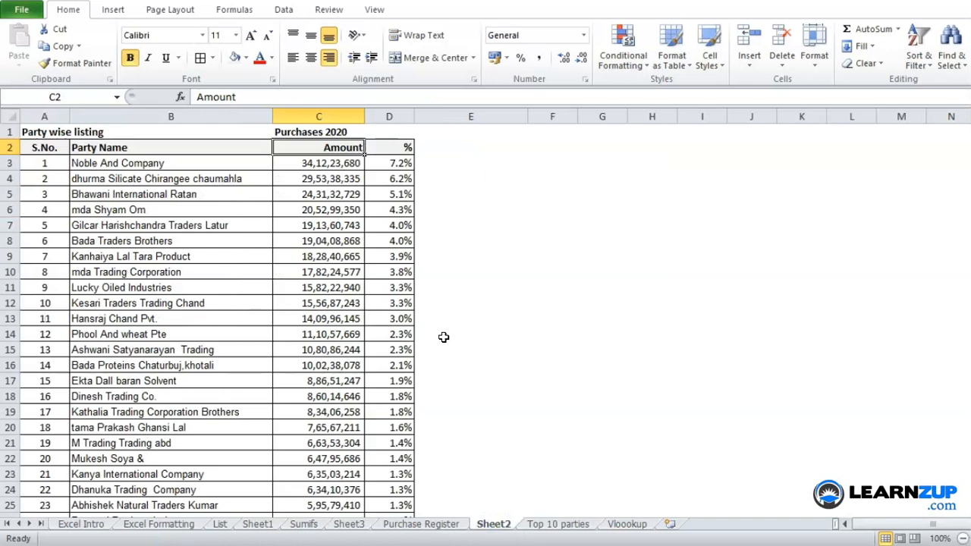
key(Down)
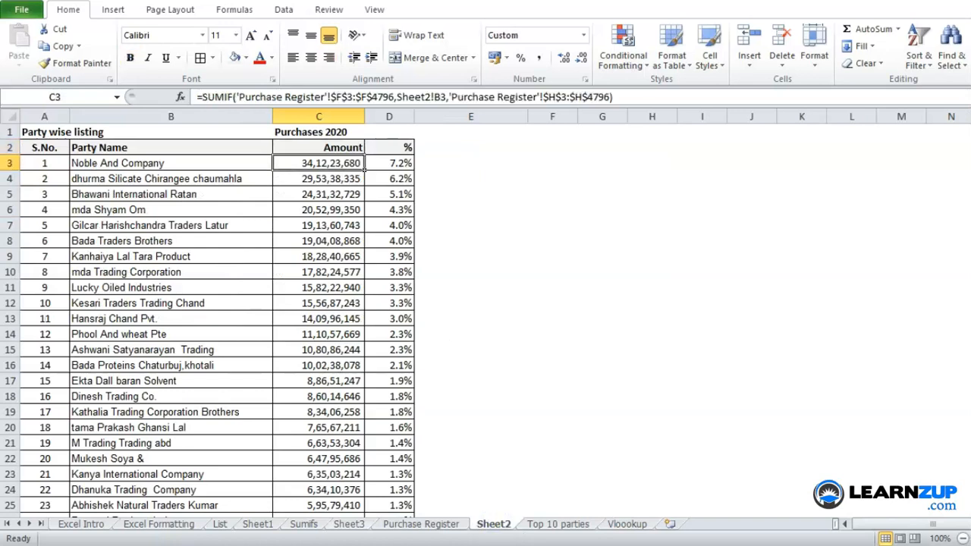
click(419, 525)
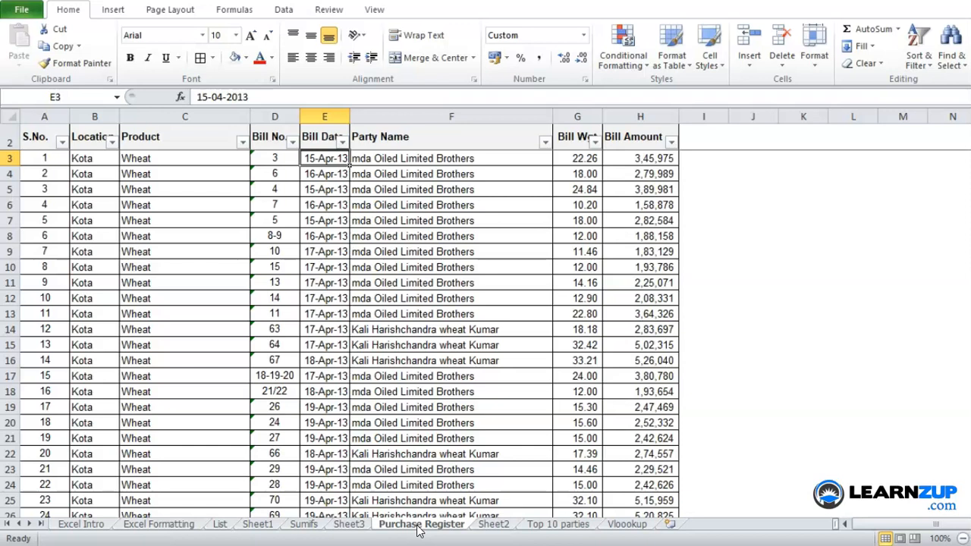
click(444, 357)
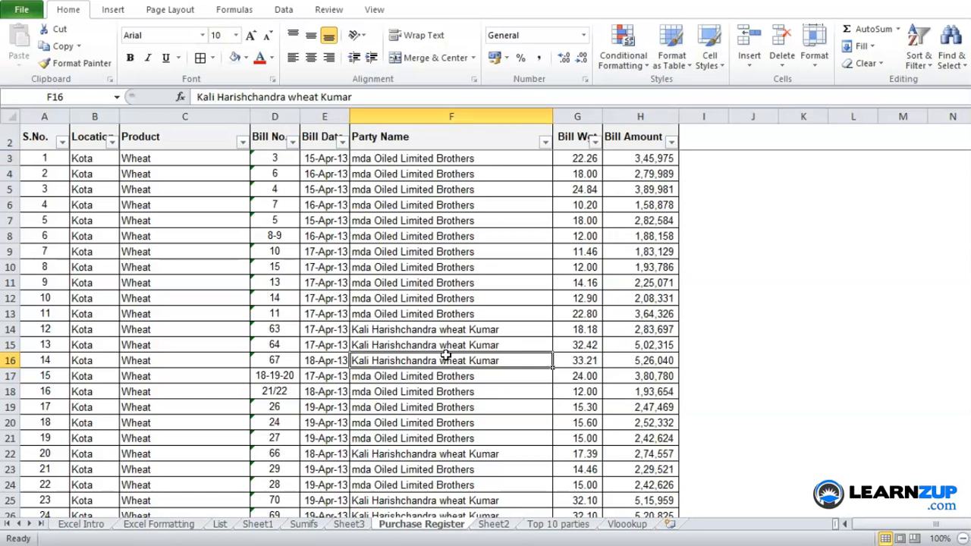
click(494, 524)
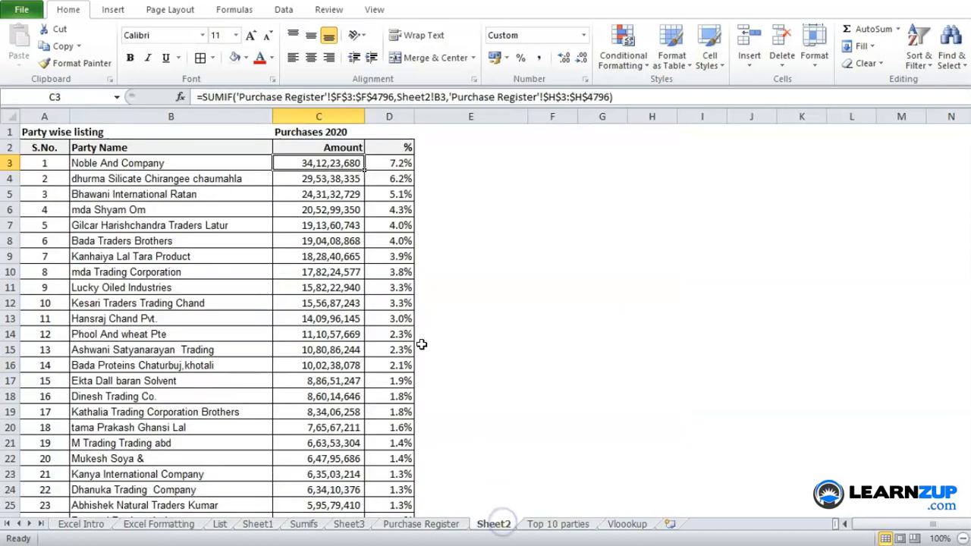
Look over the party names in column B of Sheet2 and the total below the Amount column.
click(235, 165)
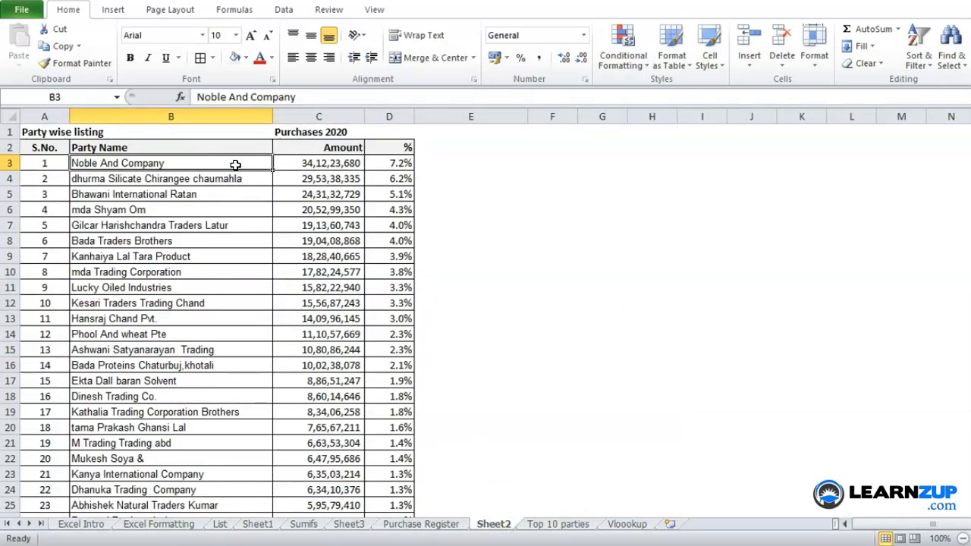
key(ctrl+shift+Down)
key(ctrl+Up)
key(Down)
key(Right)
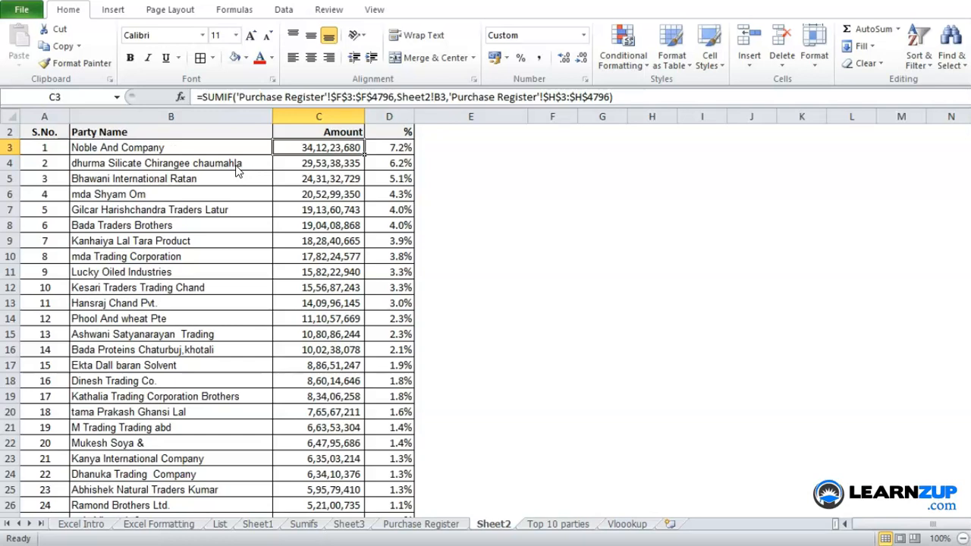
key(ctrl+Down)
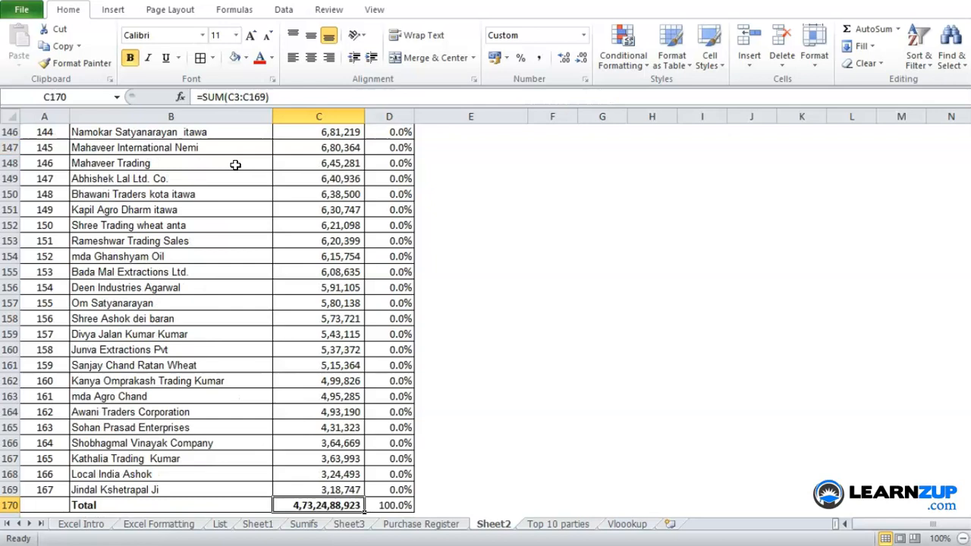
Check the sum of the whole Bill Amount column in the Purchase Register.
key(ctrl+Page_Up)
key(Right)
key(Right)
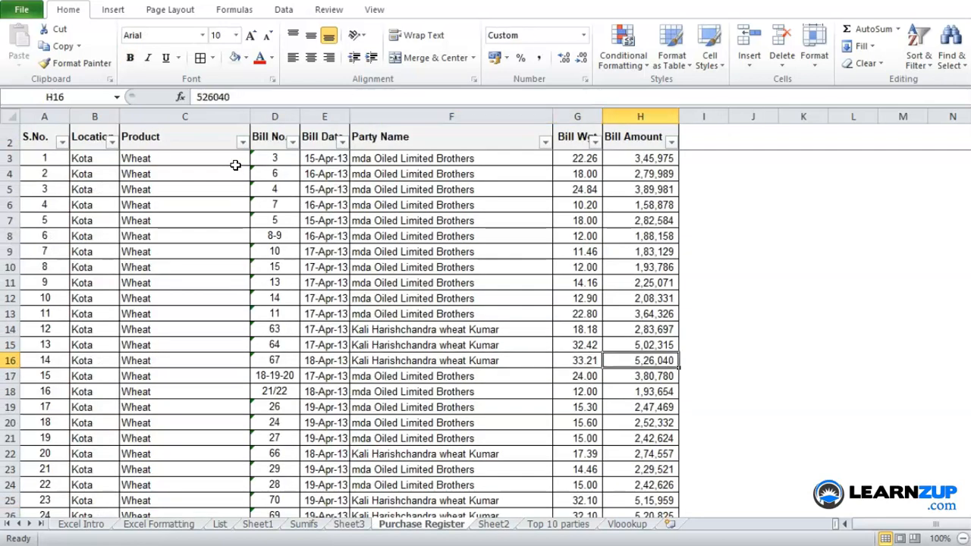
key(ctrl+Down)
key(ctrl+shift+Up)
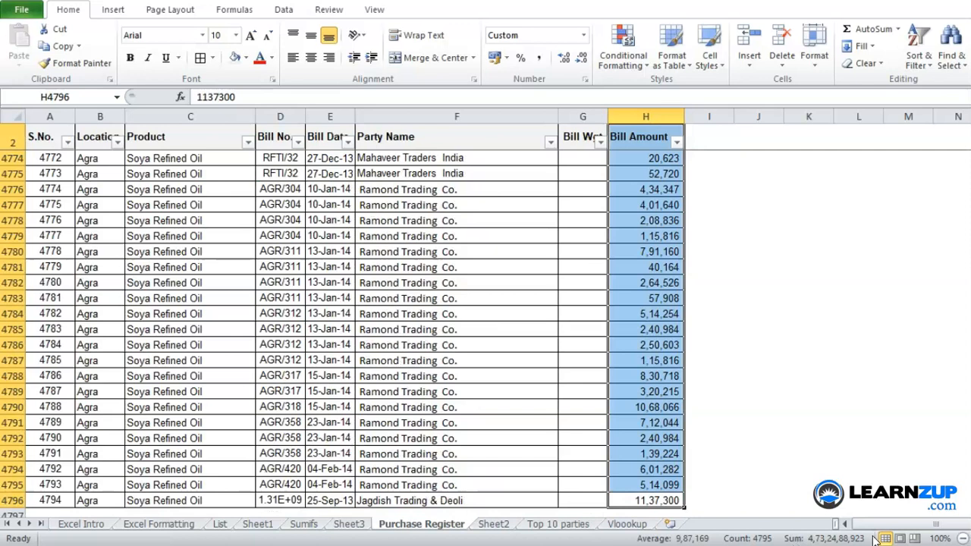
key(ctrl+shift+Down)
key(ctrl+Up)
key(Down)
key(Left)
key(Left)
Compare that sum with the purchase total in C170 of Sheet2, ending on the SUMIF formula in C3.
key(ctrl+Page_Down)
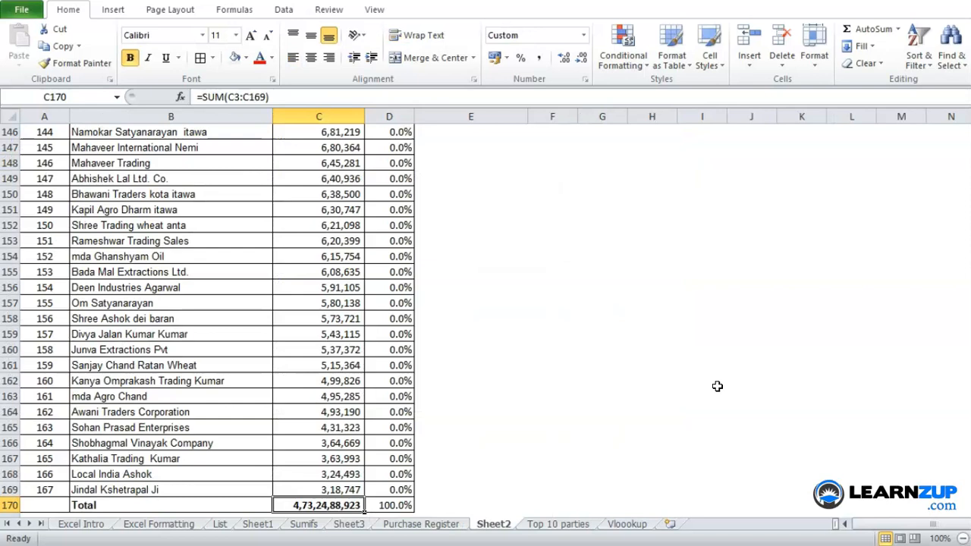
key(ctrl+Up)
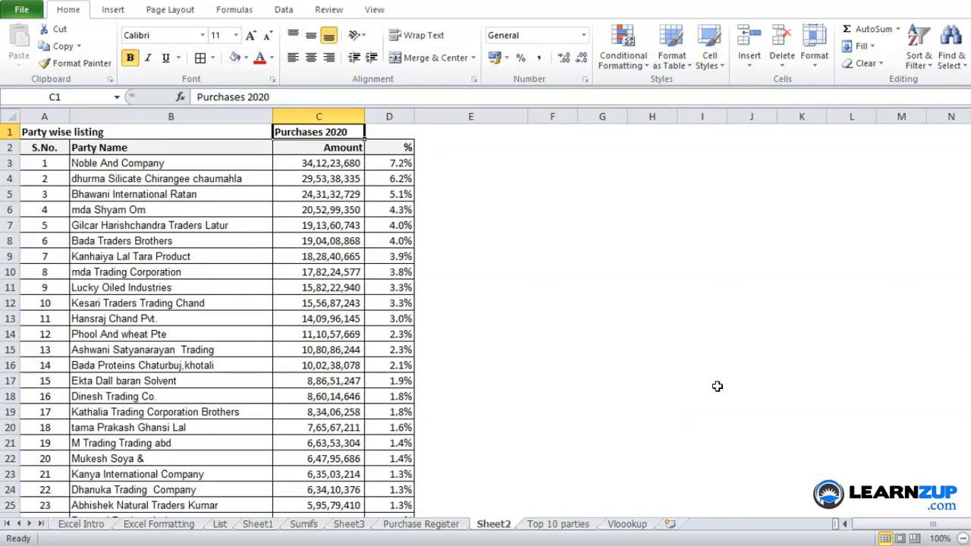
key(Down)
key(Down)
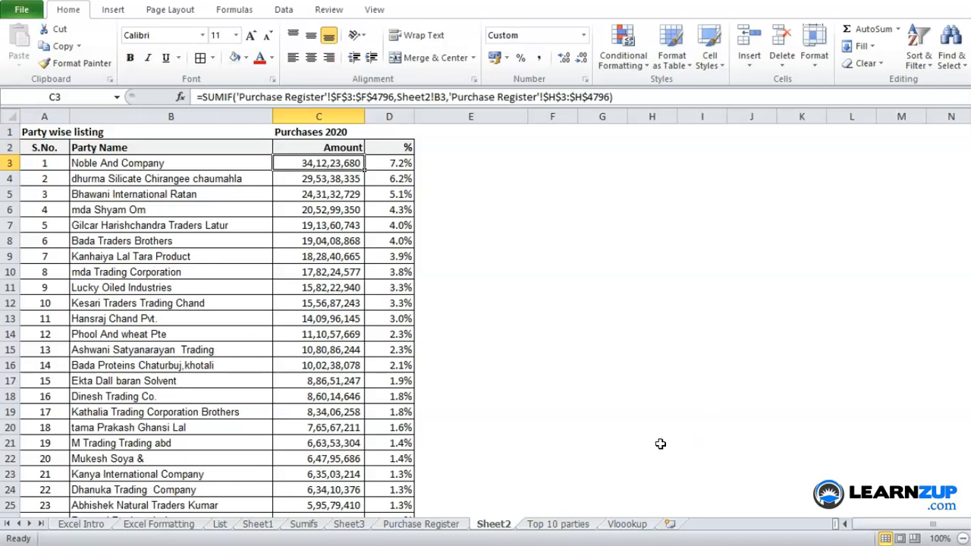
Go to the empty cell G6 beside the Reason column on the Vloookup sheet.
click(624, 525)
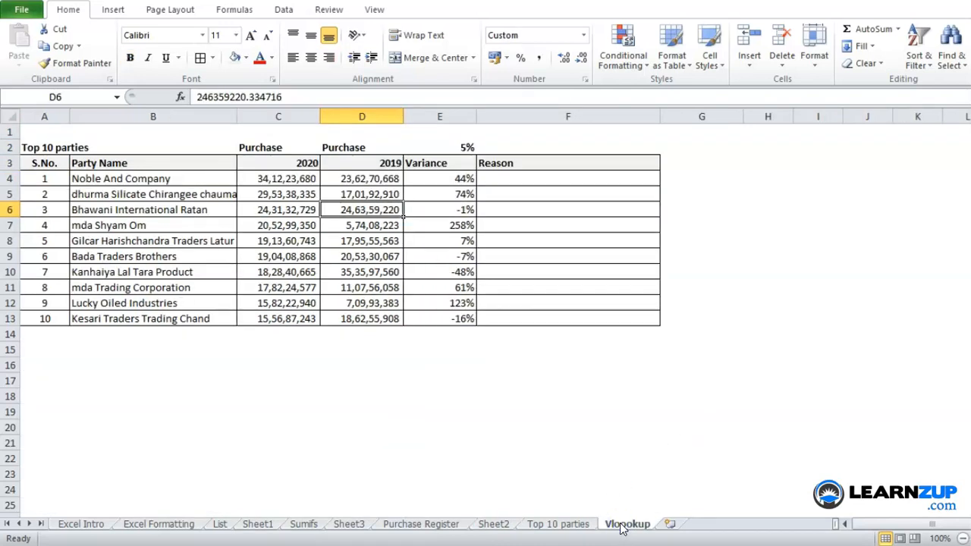
key(Right)
key(Right)
key(Right)
key(Right)
key(Left)
text(=vlo)
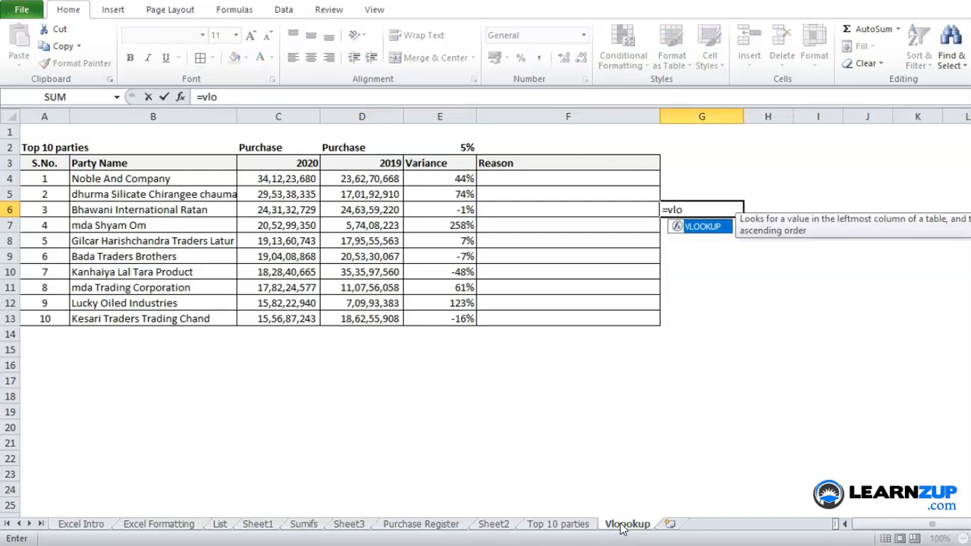
key(Tab)
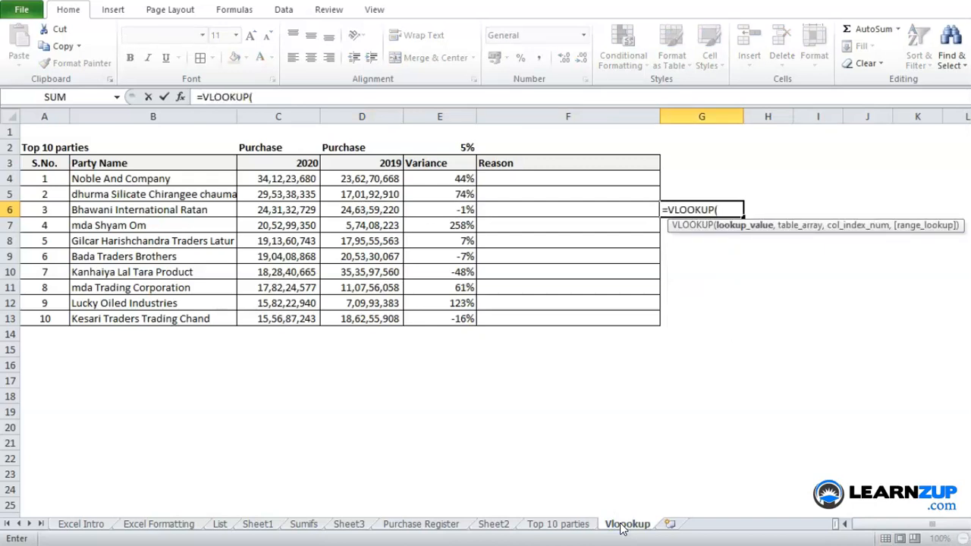
key(Left)
key(Left)
key(Left)
key(Left)
key(Left)
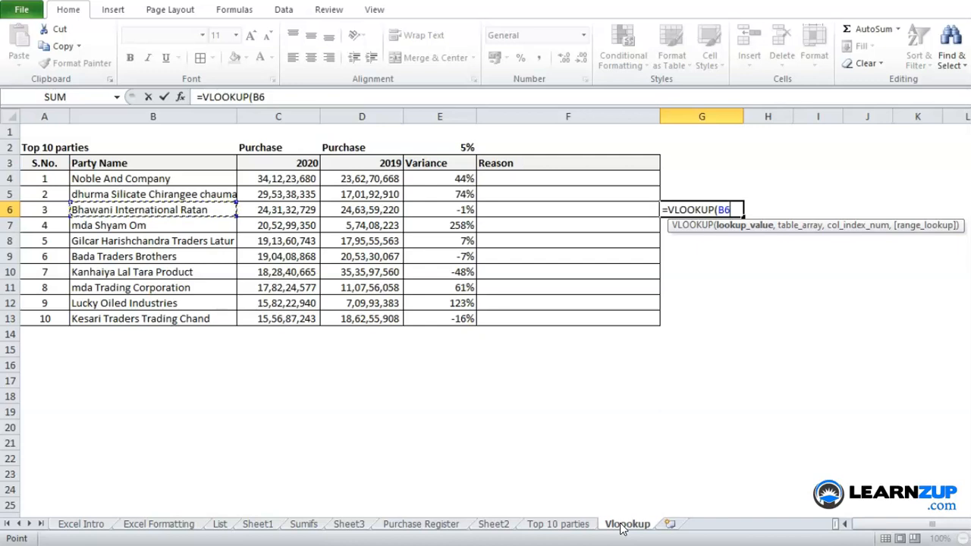
text(,)
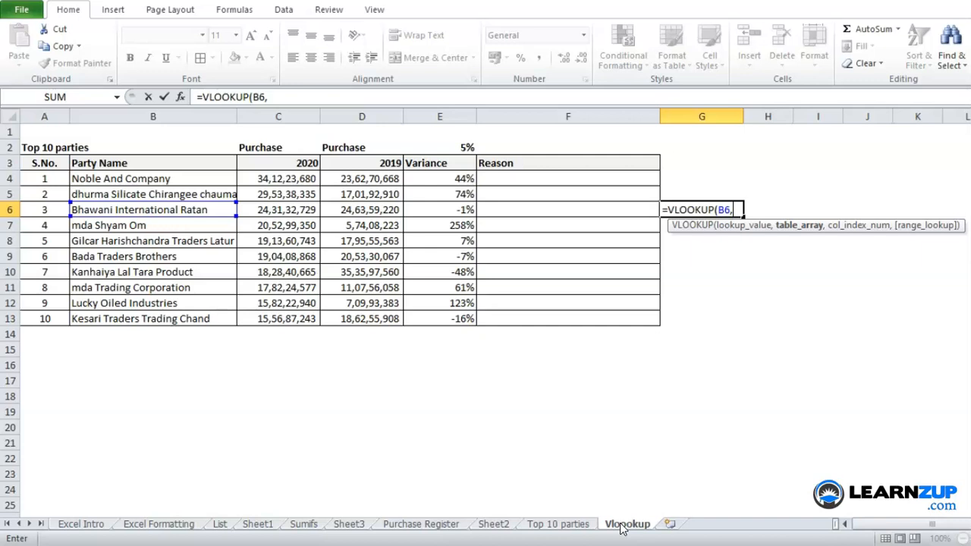
click(494, 524)
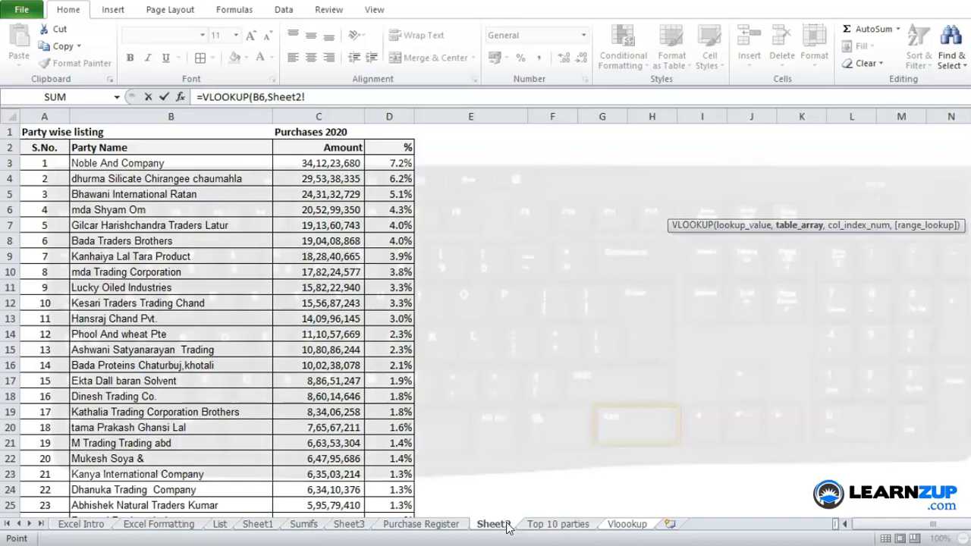
key(ctrl+Page_Down)
key(ctrl+Page_Up)
key(ctrl+Page_Up)
key(ctrl+Page_Up)
key(ctrl+Page_Up)
key(ctrl+Page_Up)
key(ctrl+Page_Up)
key(ctrl+Page_Up)
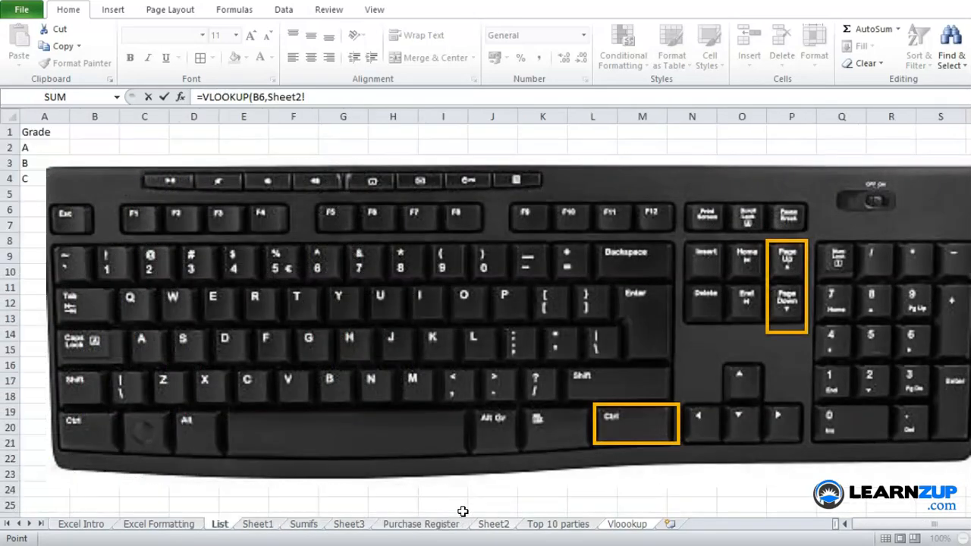
key(ctrl+Page_Down)
key(ctrl+Page_Down)
key(ctrl+Page_Down)
key(ctrl+Page_Down)
key(ctrl+Page_Down)
key(ctrl+Page_Down)
key(ctrl+Page_Down)
key(ctrl+Page_Down)
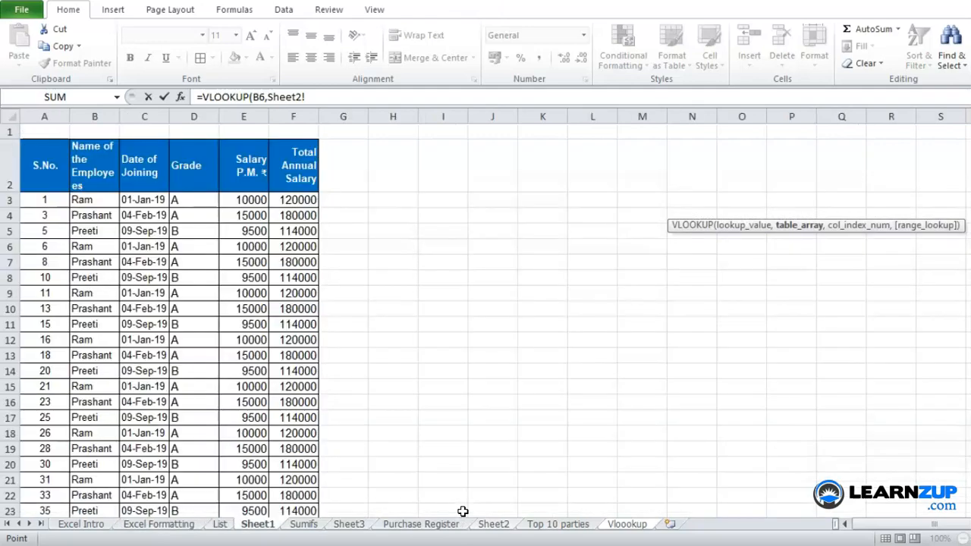
key(ctrl+Page_Up)
key(ctrl+Page_Up)
key(ctrl+Page_Up)
key(ctrl+Page_Up)
key(ctrl+Page_Up)
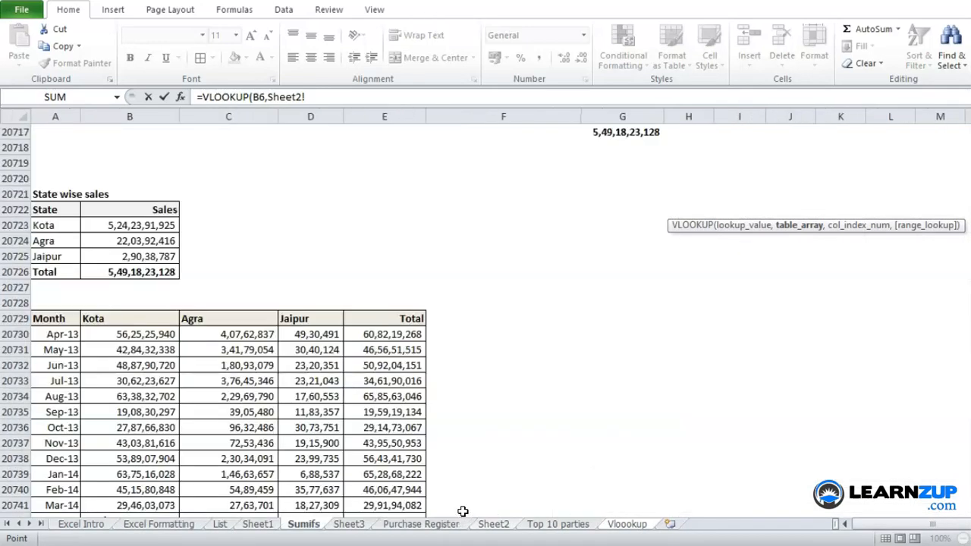
key(ctrl+Page_Down)
key(ctrl+Page_Down)
key(ctrl+Page_Down)
key(ctrl+Page_Down)
key(ctrl+Page_Up)
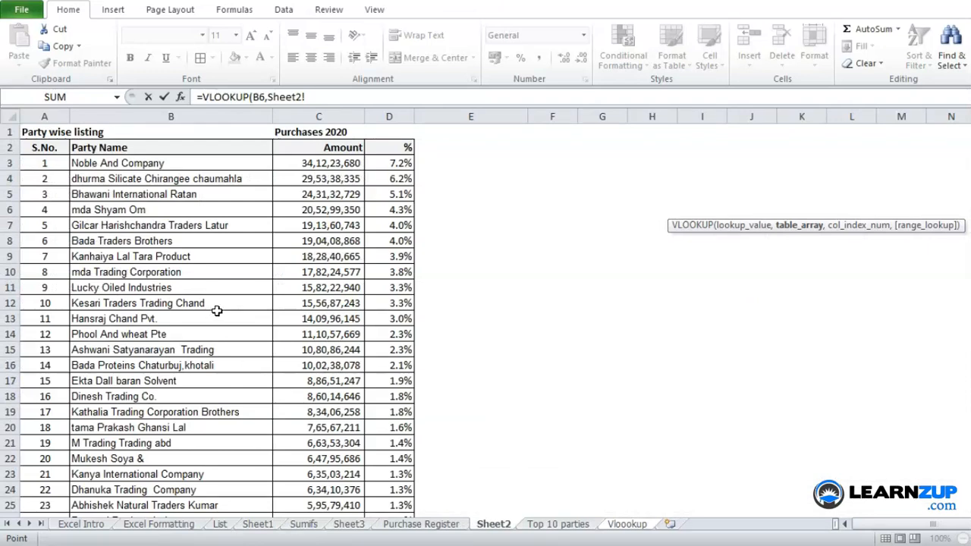
click(144, 159)
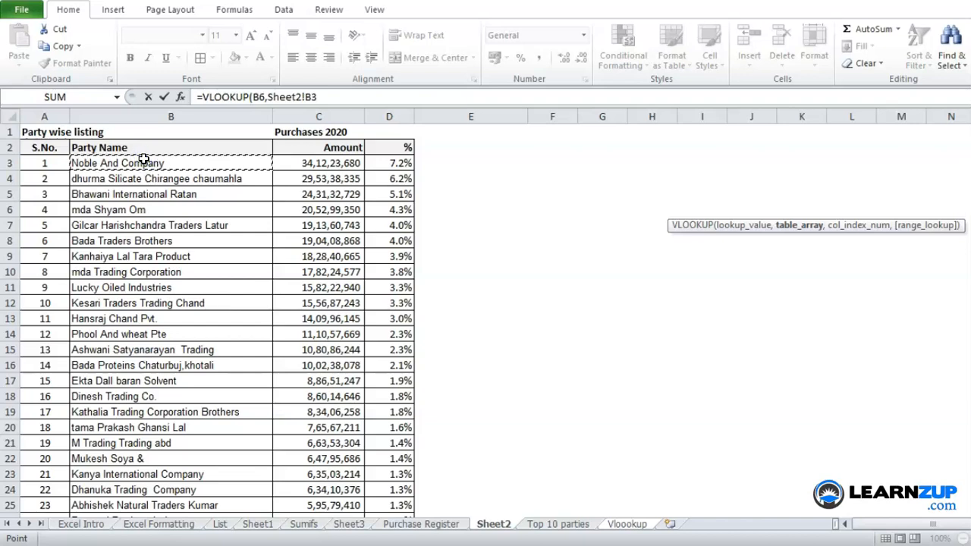
key(ctrl+Page_Down)
key(ctrl+Page_Down)
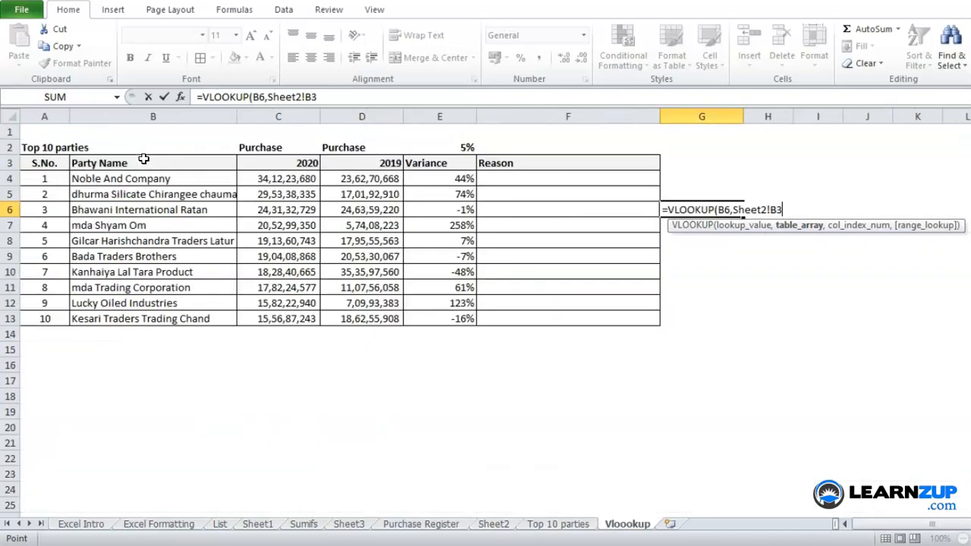
key(Left)
key(Left)
key(Left)
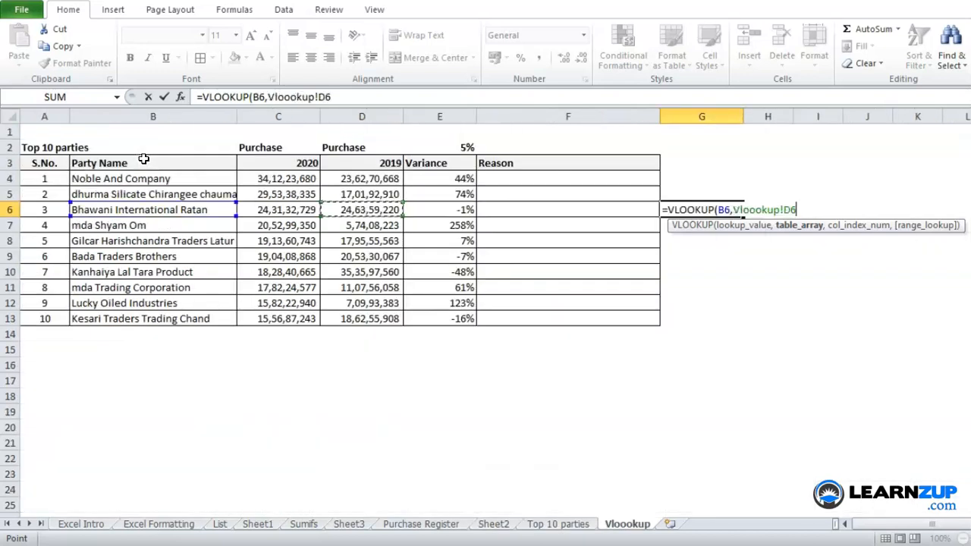
key(Escape)
Start a VLOOKUP formula in G6 with B6 as the lookup value, then go to Sheet2 for the table array.
text(=vlo)
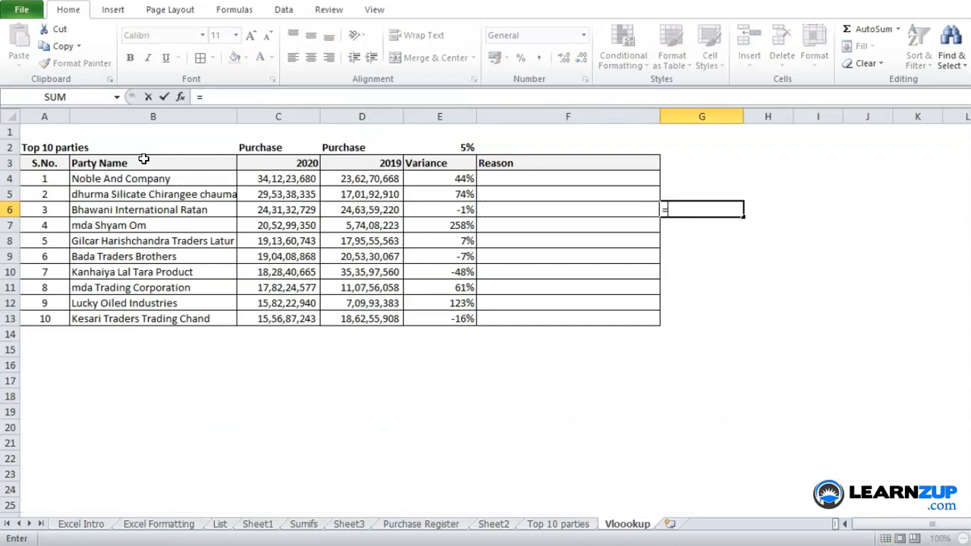
key(Tab)
key(Left)
key(Left)
key(Left)
key(Left)
key(Left)
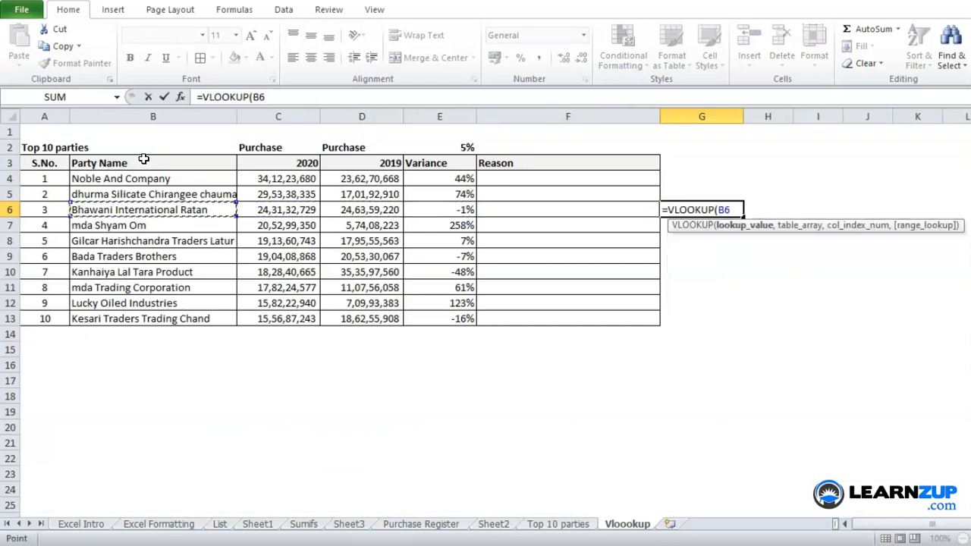
text(,)
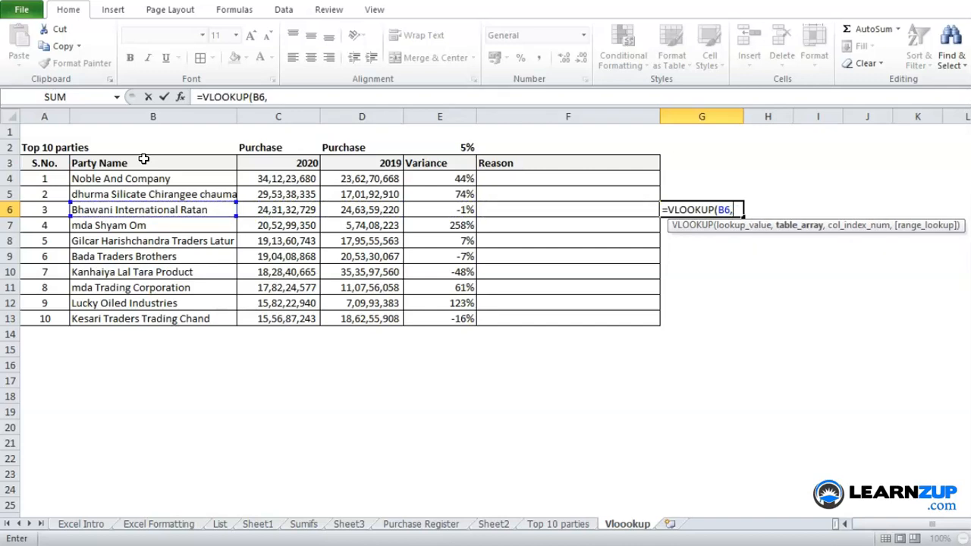
key(ctrl+Page_Up)
key(ctrl+Page_Up)
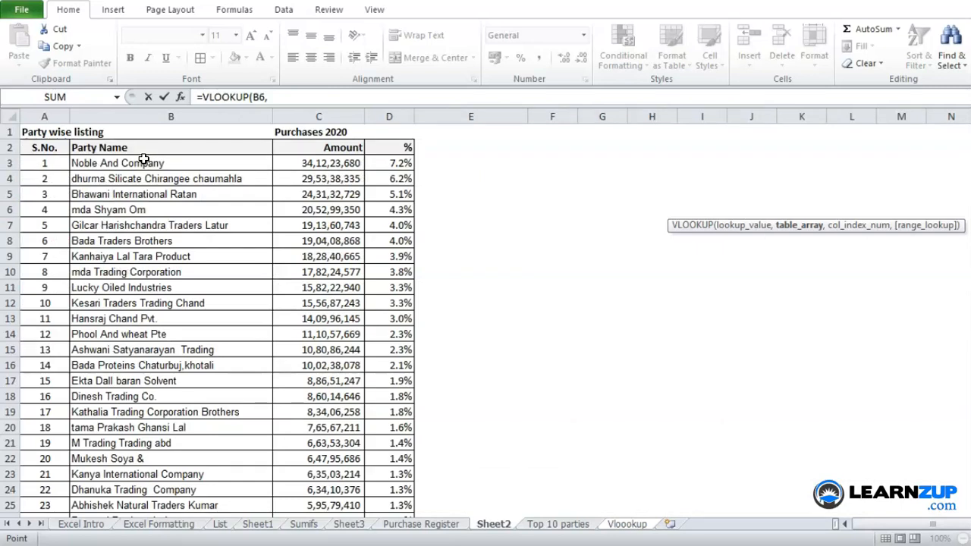
click(143, 158)
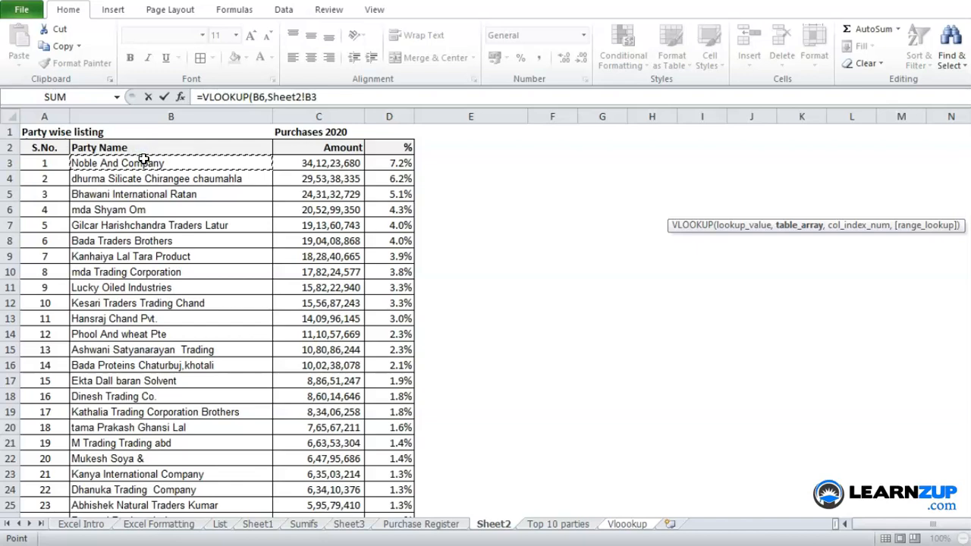
key(Up)
key(Left)
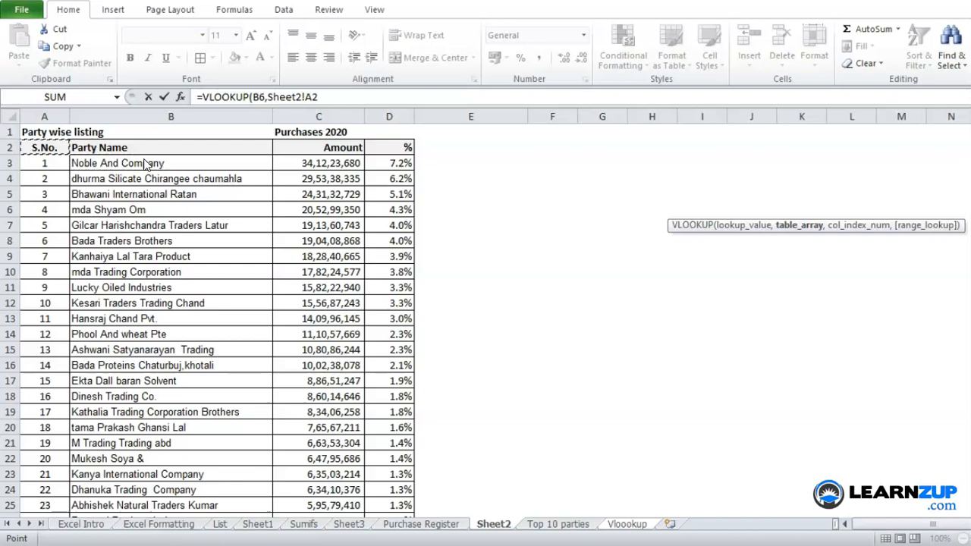
key(ctrl+shift+Right)
key(ctrl+shift+Down)
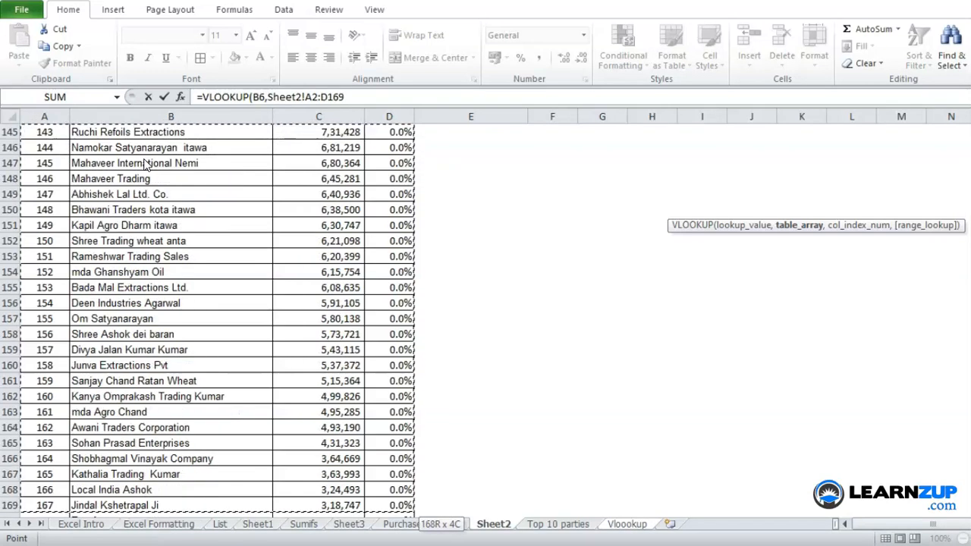
Set the table array to Sheet2 B2:H1048576, starting at the Party Name header and reaching the last worksheet row.
key(ctrl+Home)
key(Down)
key(Right)
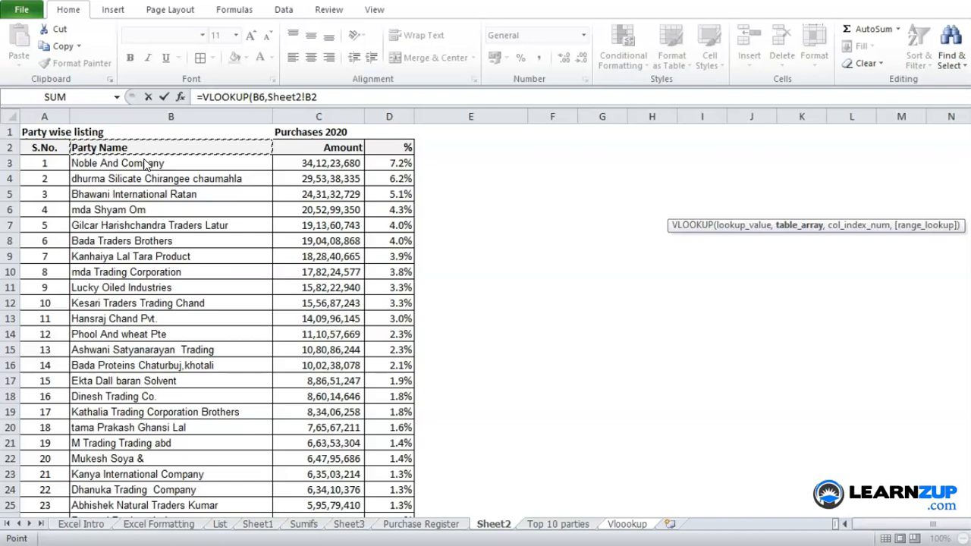
key(shift+Right)
key(shift+Right)
key(shift+Right)
key(shift+Right)
key(shift+Right)
key(shift+Right)
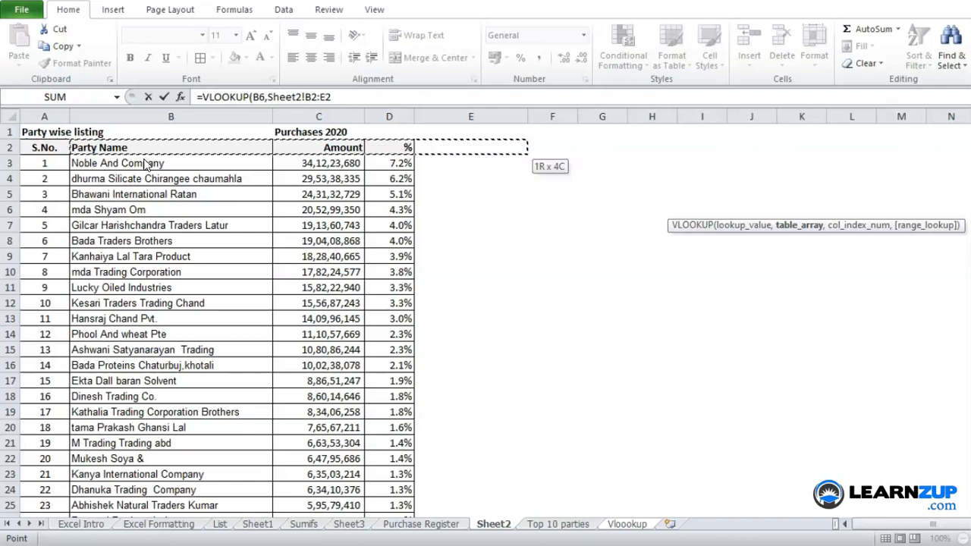
key(ctrl+shift+Down)
key(ctrl+shift+Down)
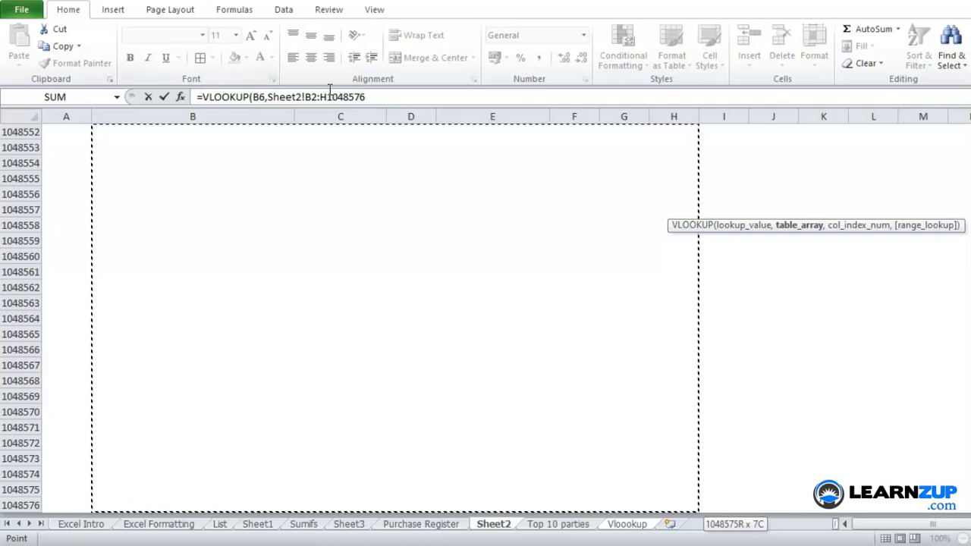
Make the table array absolute as $B$2:$H$1048576 and advance the formula to the column index argument.
key(F4)
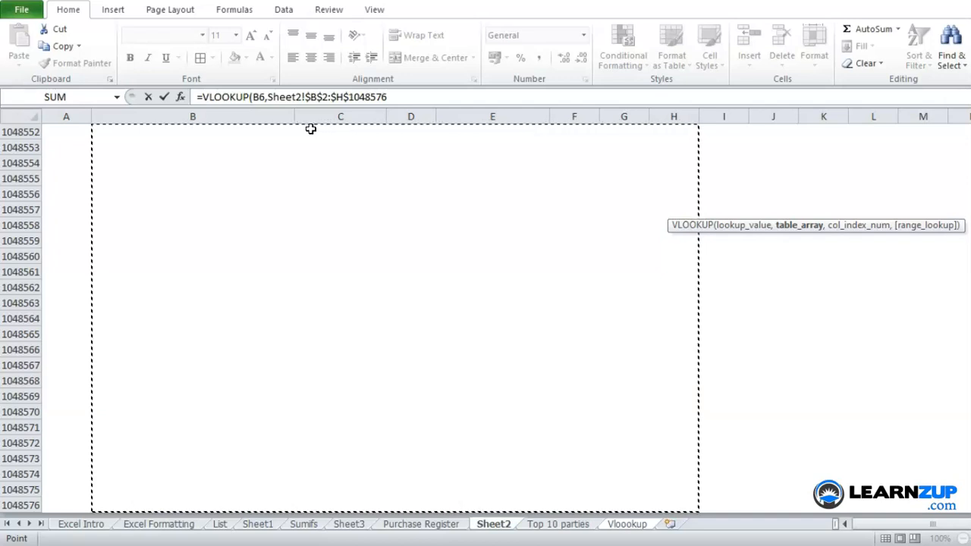
click(393, 99)
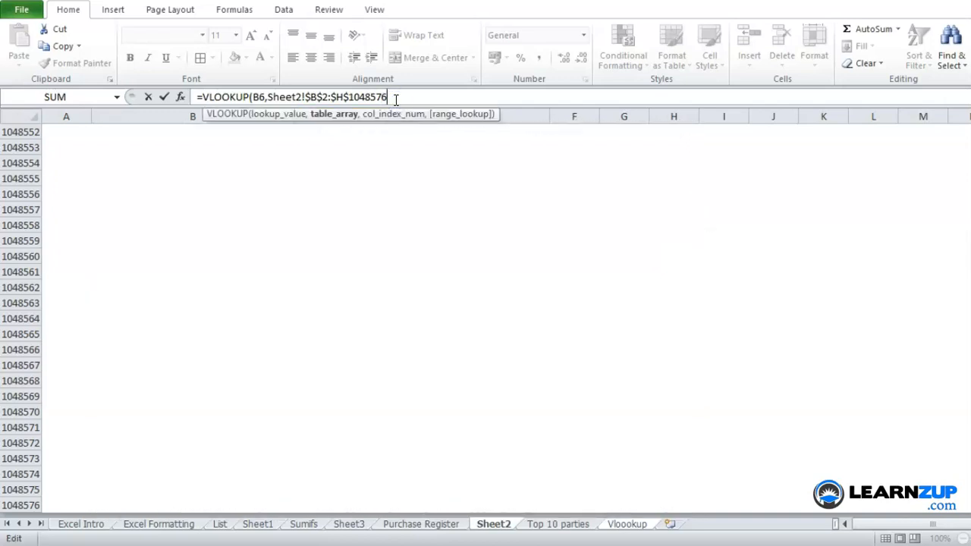
text(,)
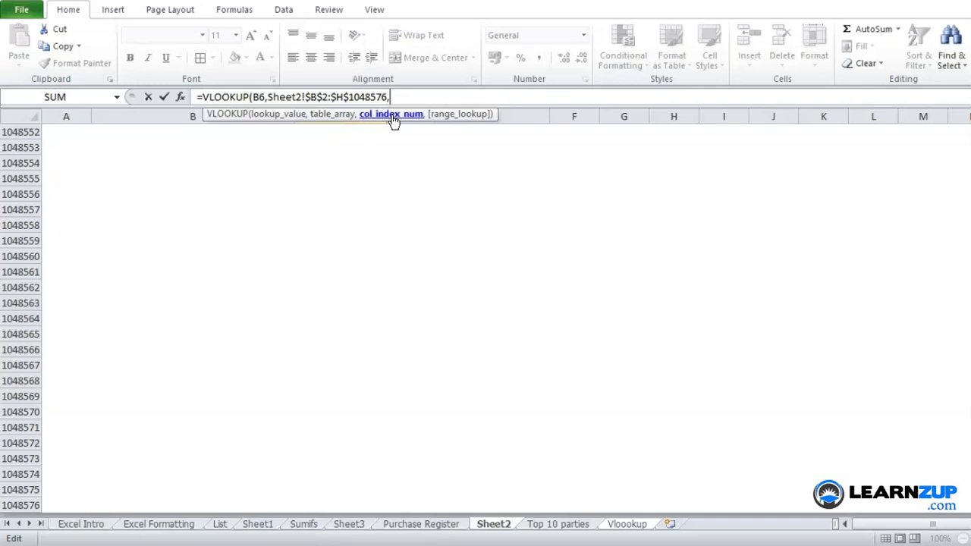
click(383, 180)
key(ctrl+Up)
key(ctrl+Up)
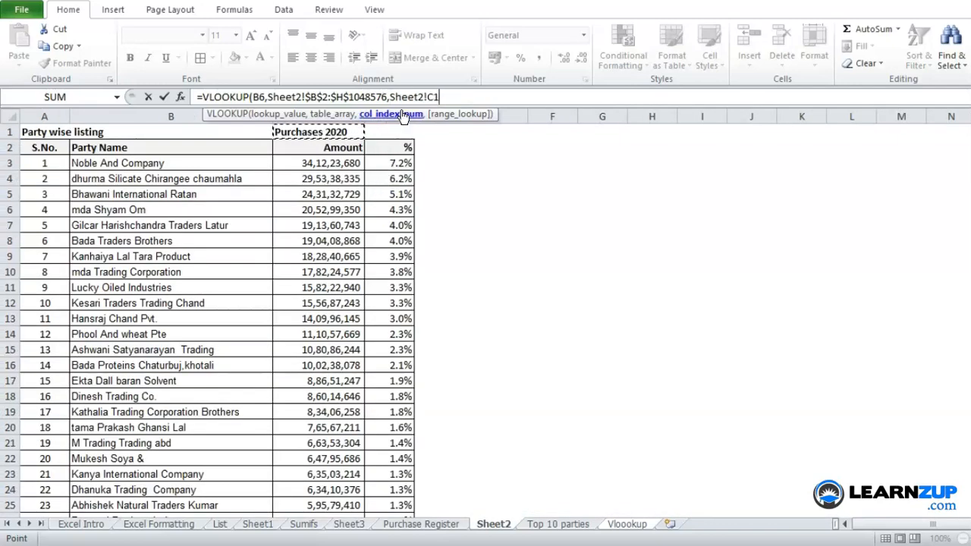
drag(390, 96, 485, 95)
key(BackSpace)
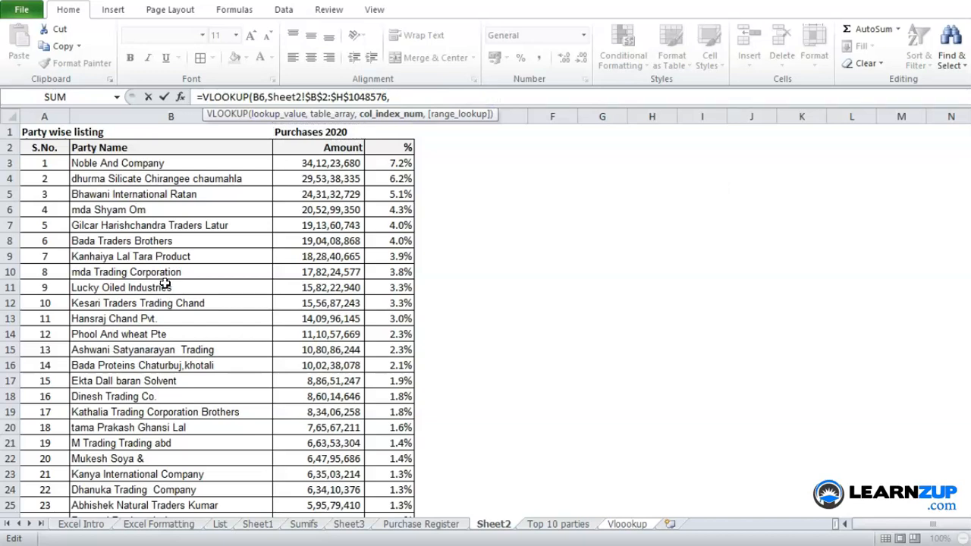
click(172, 115)
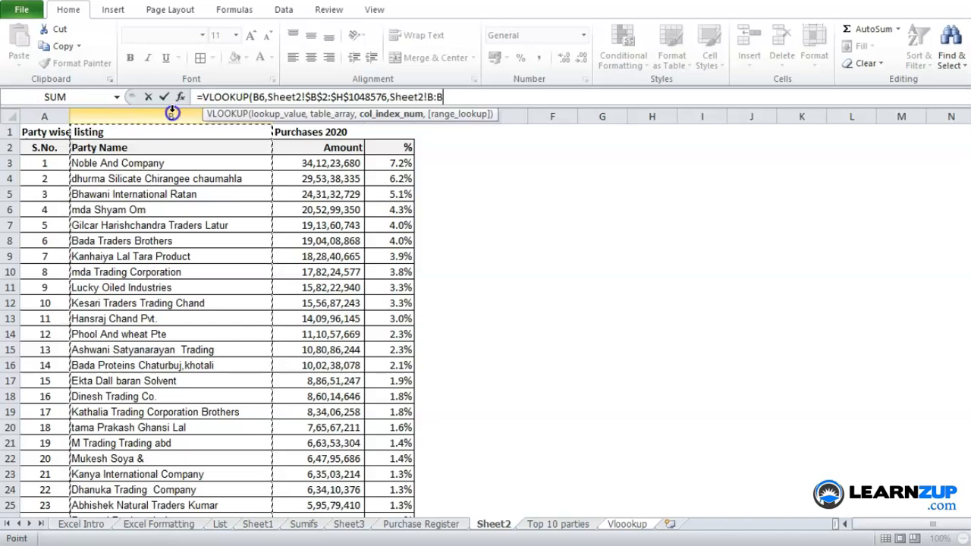
click(346, 131)
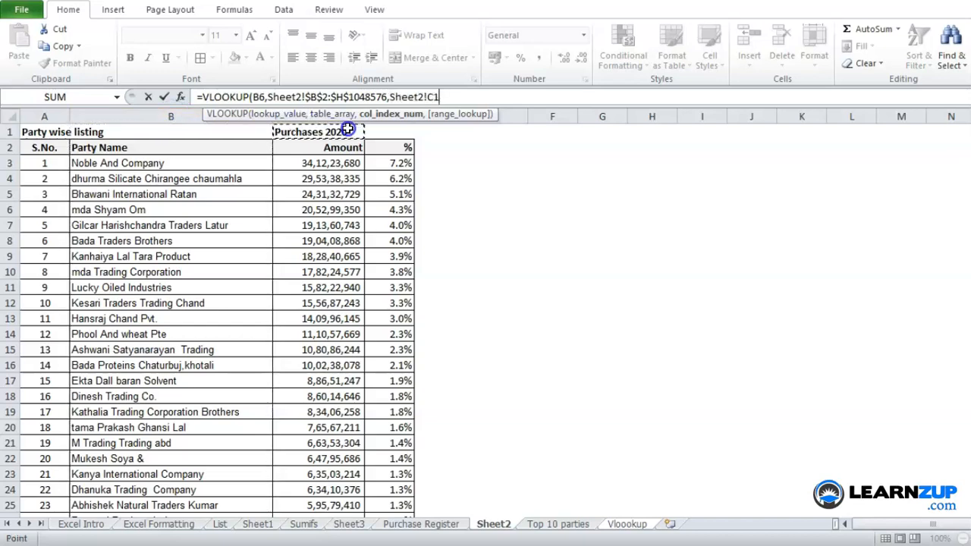
key(ctrl+space)
key(Right)
key(ctrl+space)
key(Right)
key(shift+Right)
key(shift+Right)
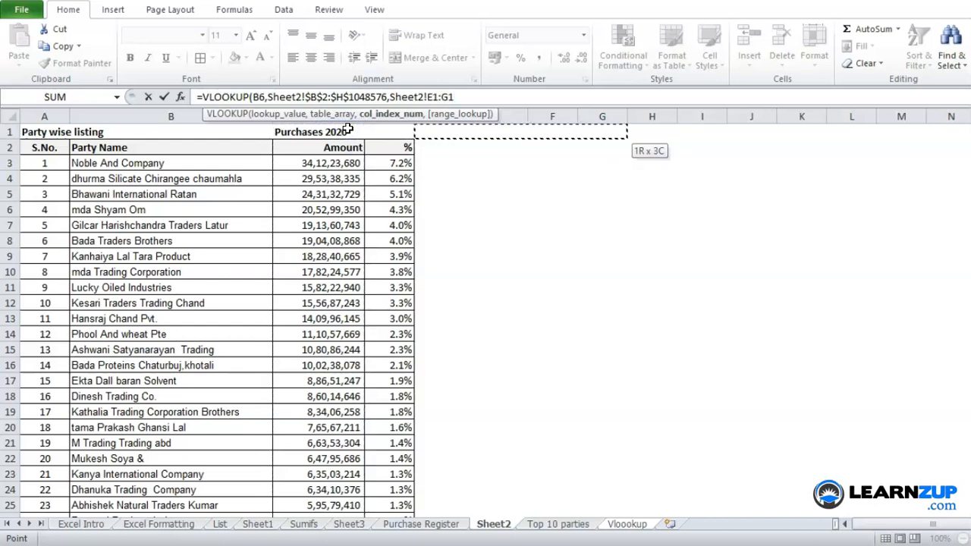
click(133, 110)
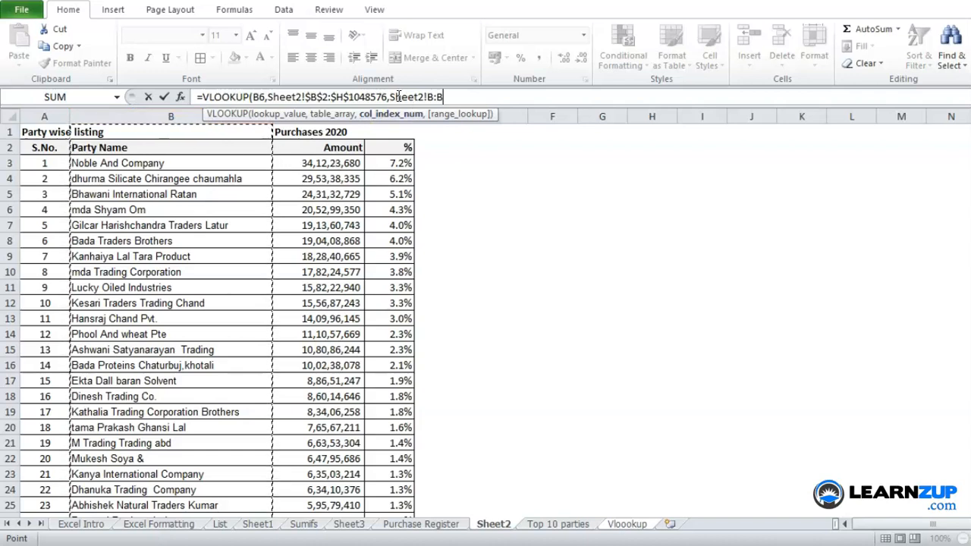
click(230, 187)
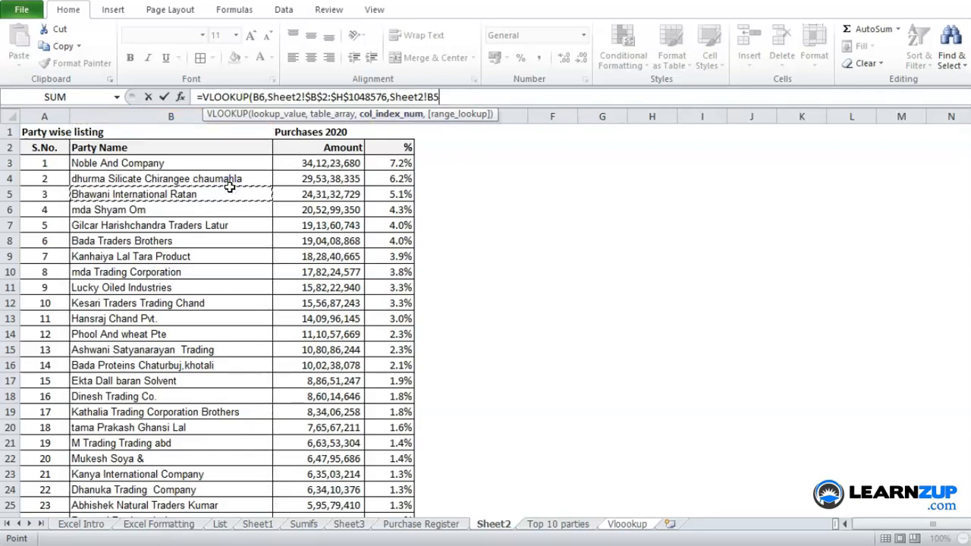
drag(182, 118, 639, 98)
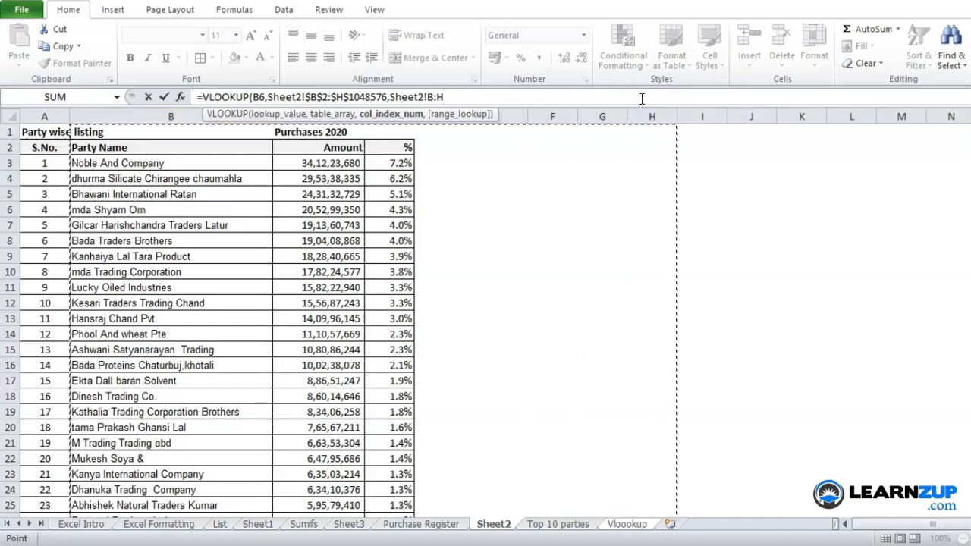
click(182, 109)
key(Right)
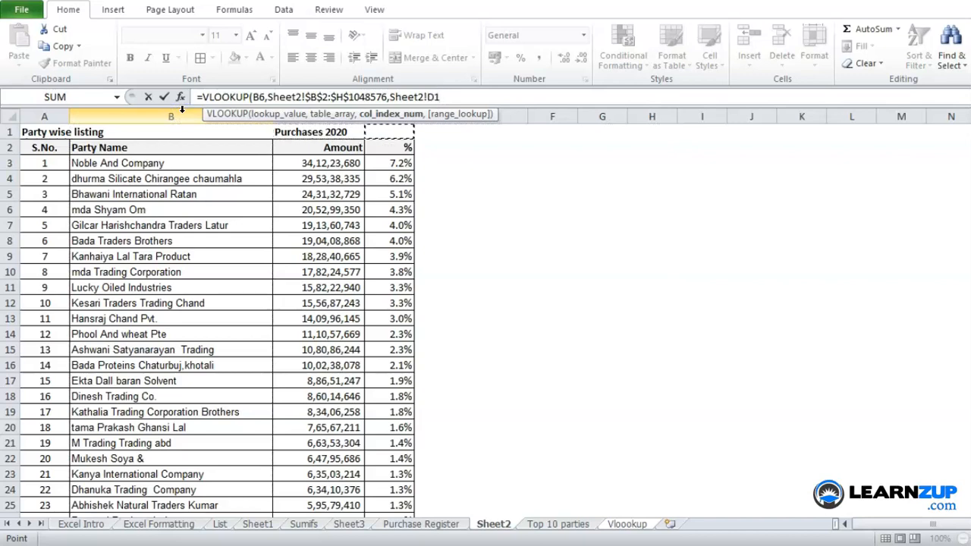
key(Right)
key(Right)
key(Right)
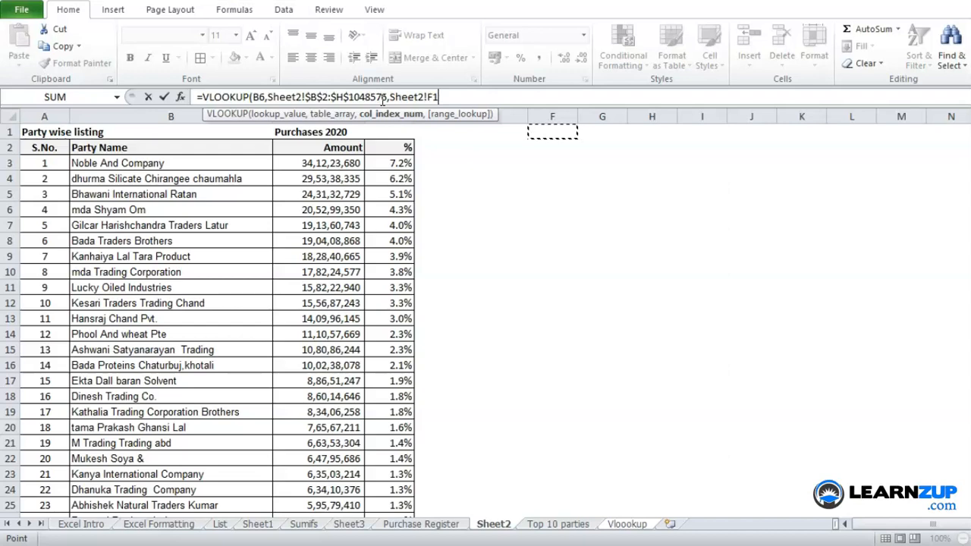
drag(391, 97, 485, 102)
key(BackSpace)
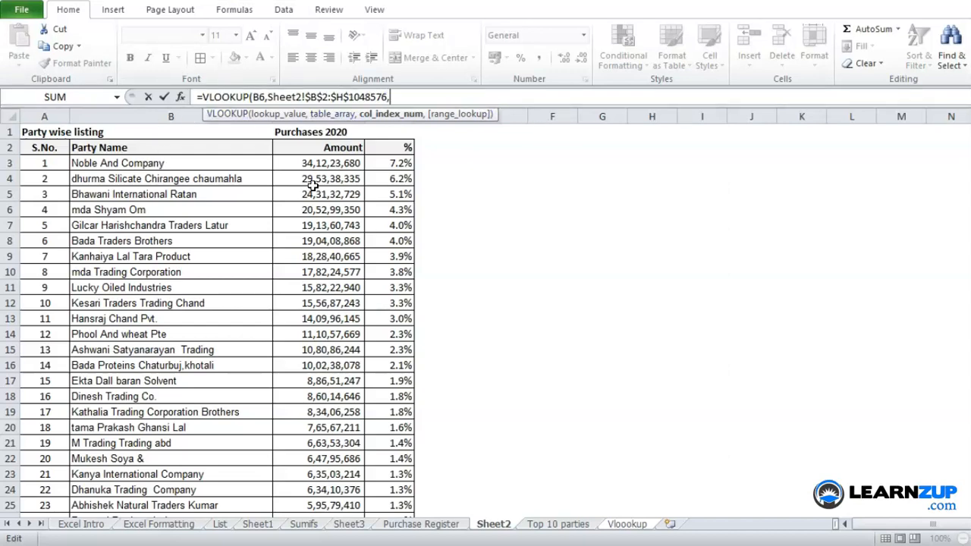
Set the VLOOKUP's column index to 2 with FALSE for an exact match, and complete the formula in G6.
text(2,)
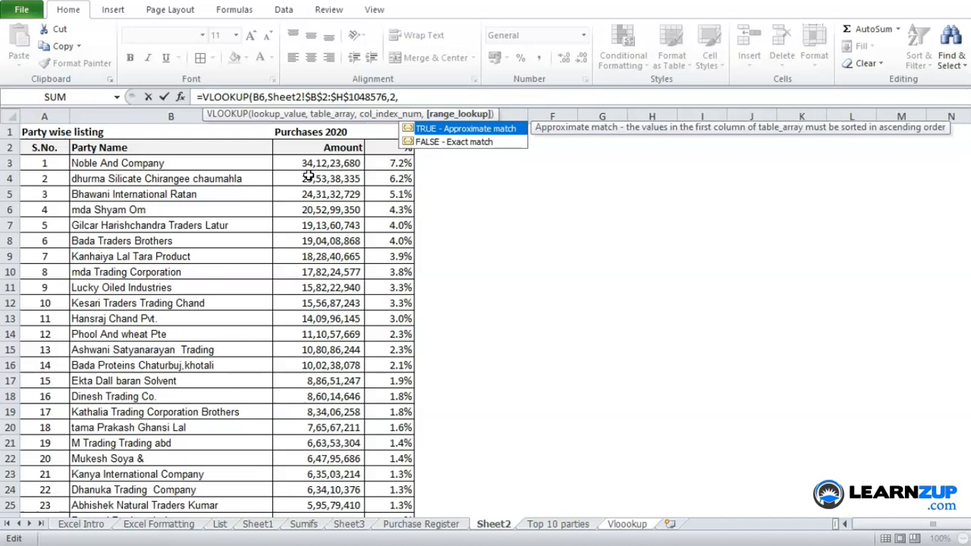
key(Down)
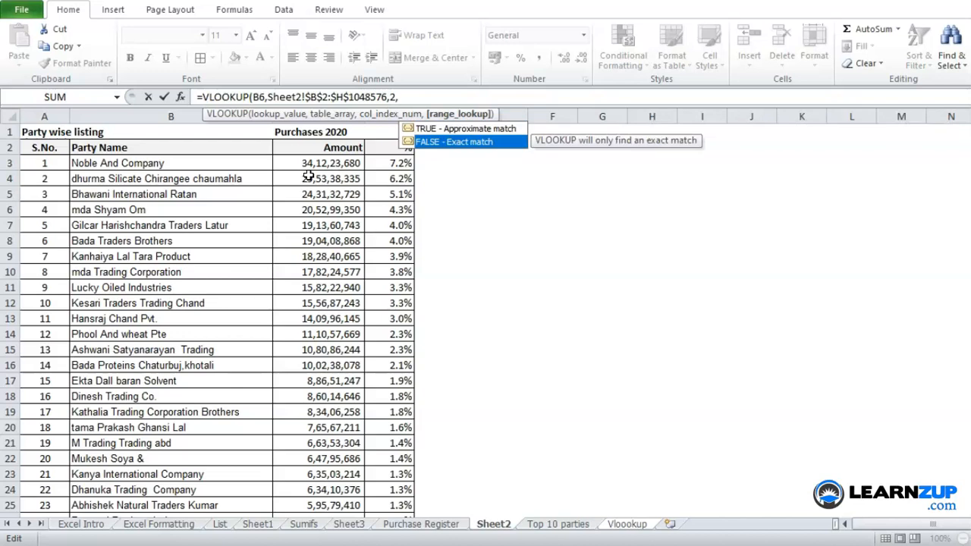
key(Tab)
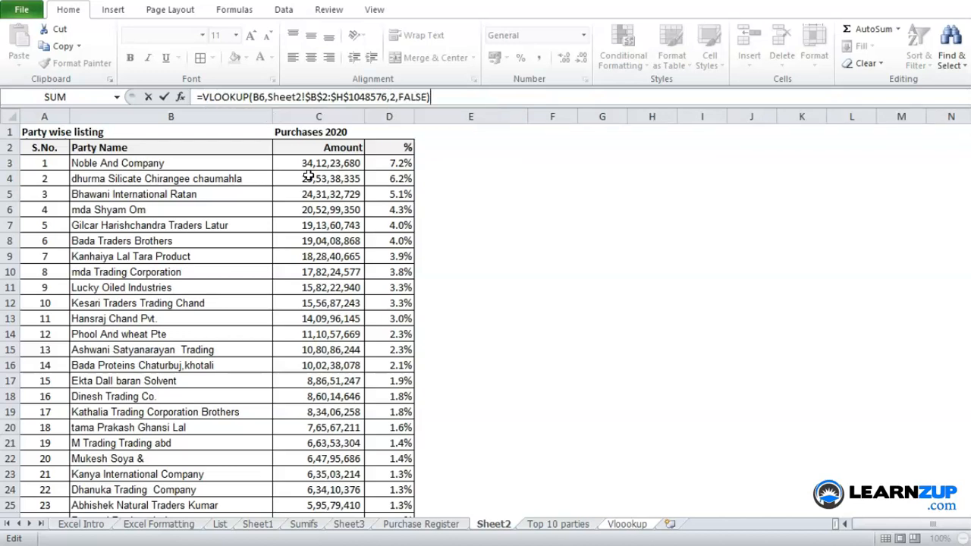
key(Return)
scroll(311, 174, down, 2)
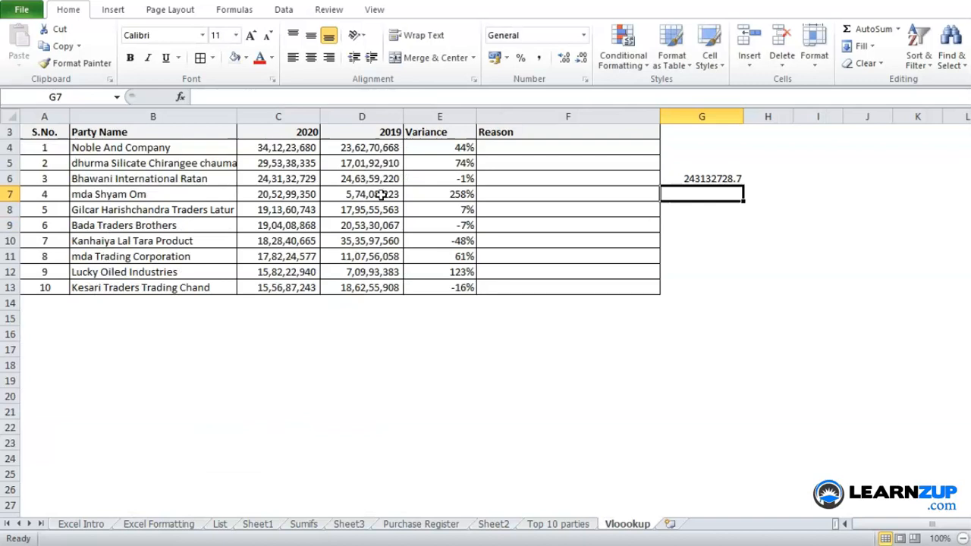
Format the VLOOKUP result in G6 with comma separators and no decimal places.
click(288, 180)
click(713, 178)
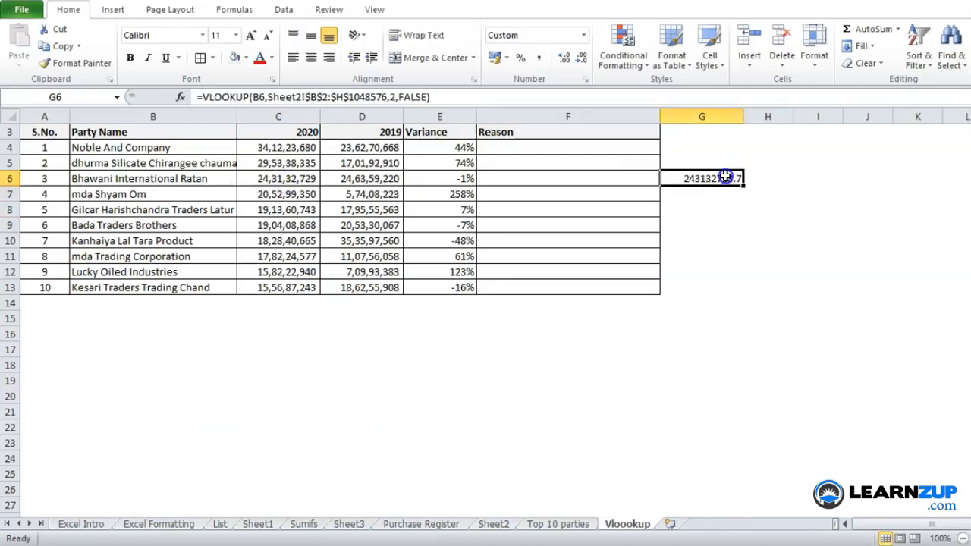
click(538, 57)
click(583, 58)
click(582, 58)
Compare the fixed 2020 amount in C6 with the VLOOKUP result in G6 and inspect both cells' contents.
key(Left)
key(Left)
key(Left)
key(Left)
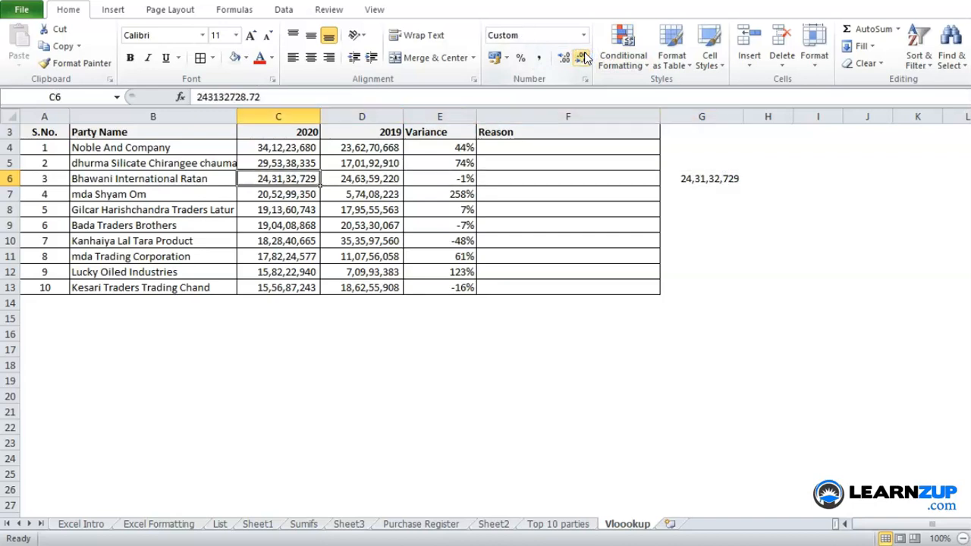
key(Right)
key(Right)
key(Right)
key(Right)
key(Left)
key(Left)
key(Left)
key(Left)
key(Right)
key(Right)
key(Right)
key(Right)
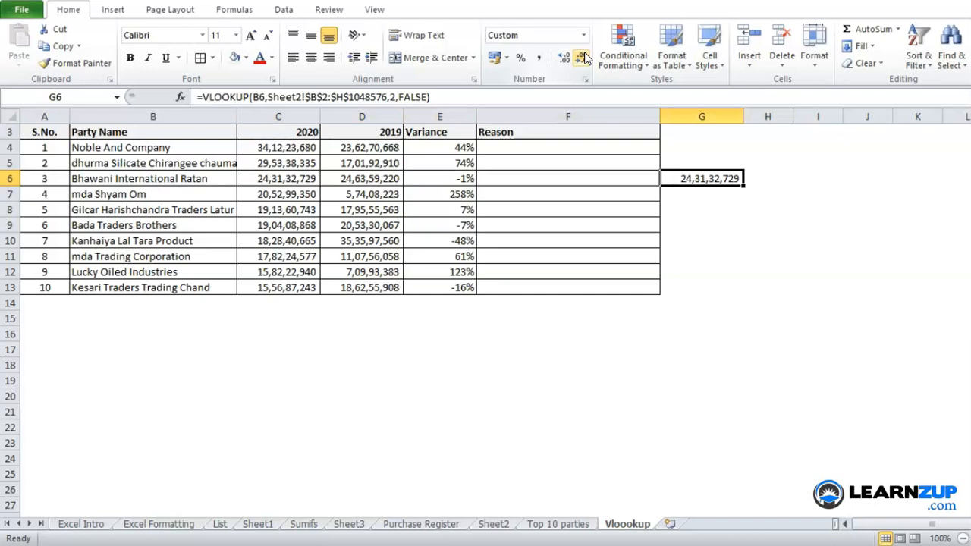
key(Left)
key(Left)
key(Left)
key(Left)
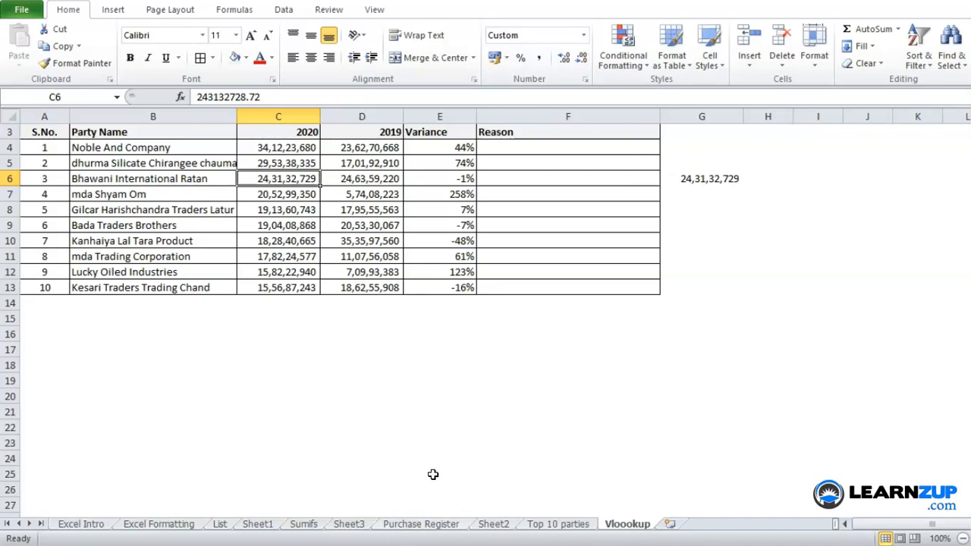
key(Left)
Filter the Purchase Register's Party Name column to show only Bhawani International Ratan, searching for "bhawa".
click(449, 526)
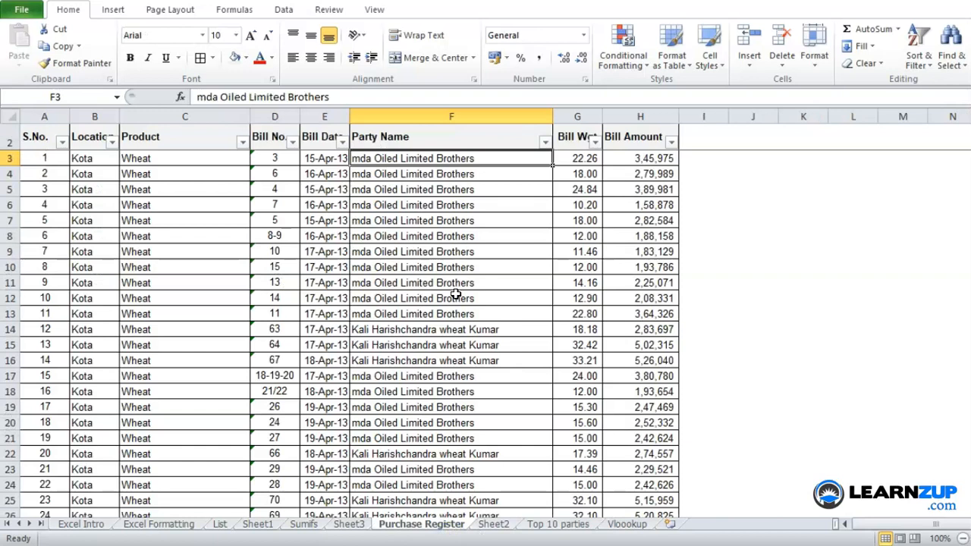
click(545, 141)
click(453, 267)
text(bhawa)
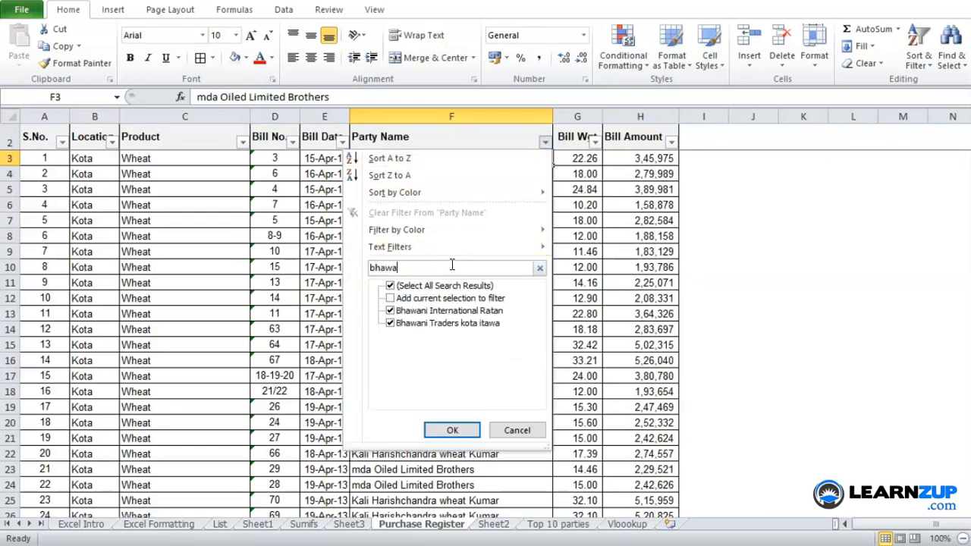
key(Down)
key(Down)
key(Down)
key(Down)
key(space)
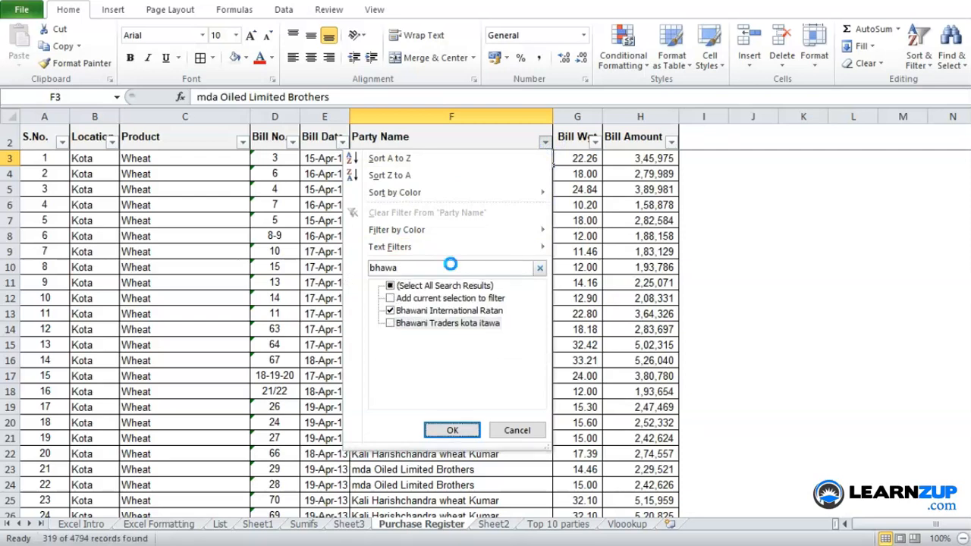
key(Return)
Change the first filtered bill amount, in H1757, to 18,69,701 by adding a leading 1.
key(Right)
key(Right)
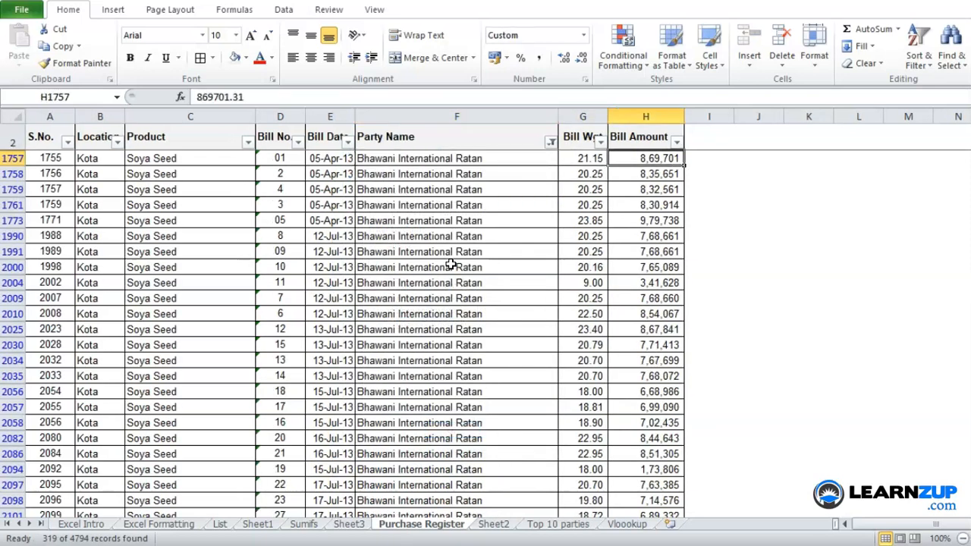
key(F2)
text(1)
key(Return)
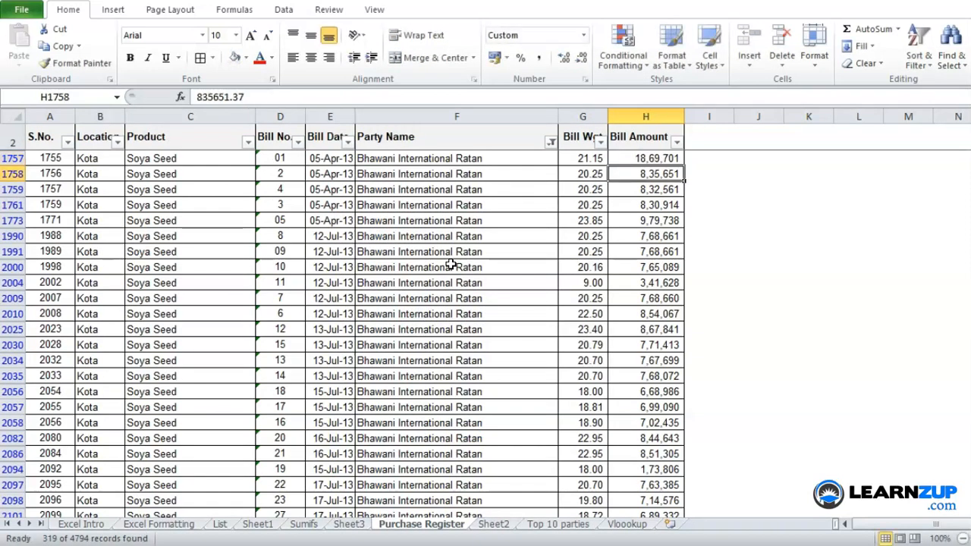
Check the recalculated SUMIF amount for Bhawani International Ratan in C5 of Sheet2.
click(494, 524)
key(Down)
key(Down)
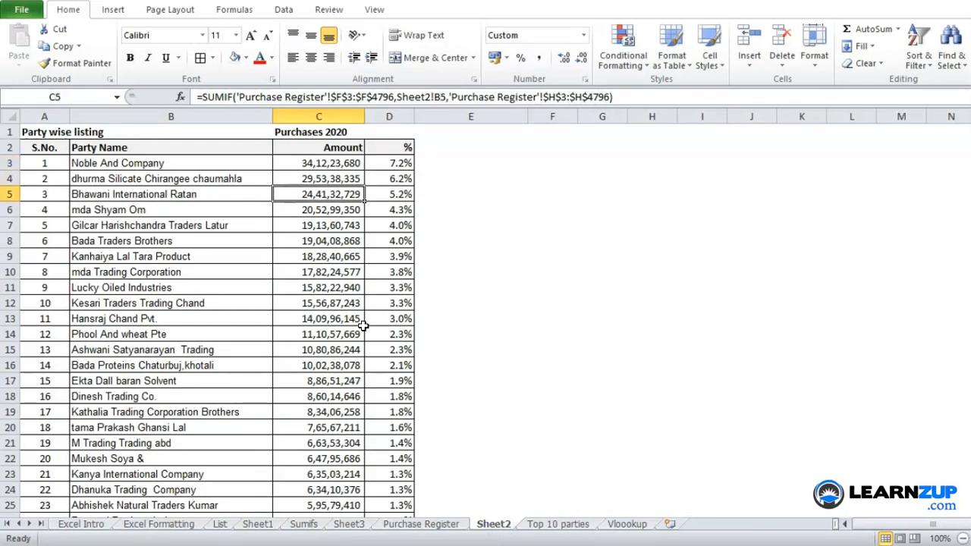
On the Vloookup sheet, check how the fixed amount in C6 and the linked VLOOKUP in G6 respond to the register change.
click(616, 524)
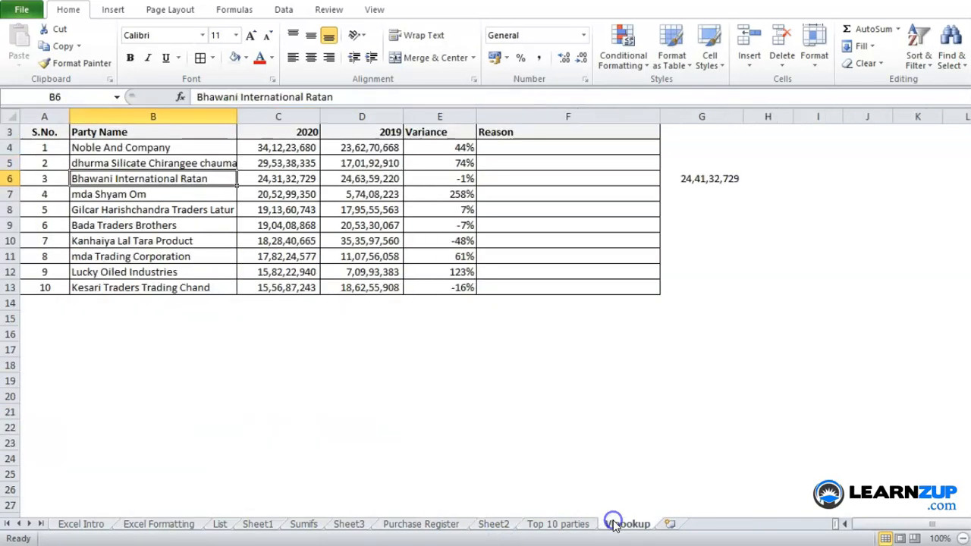
click(299, 180)
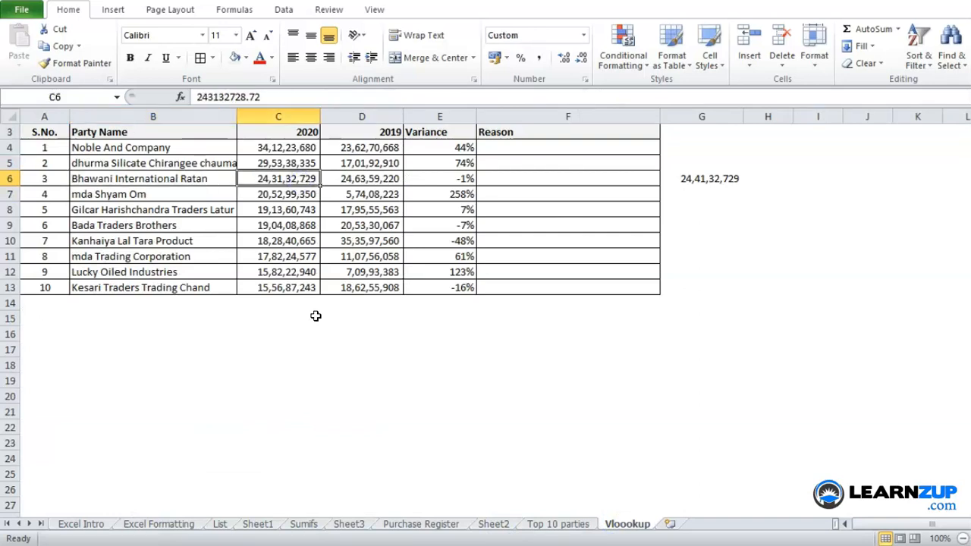
key(Right)
key(Right)
key(Right)
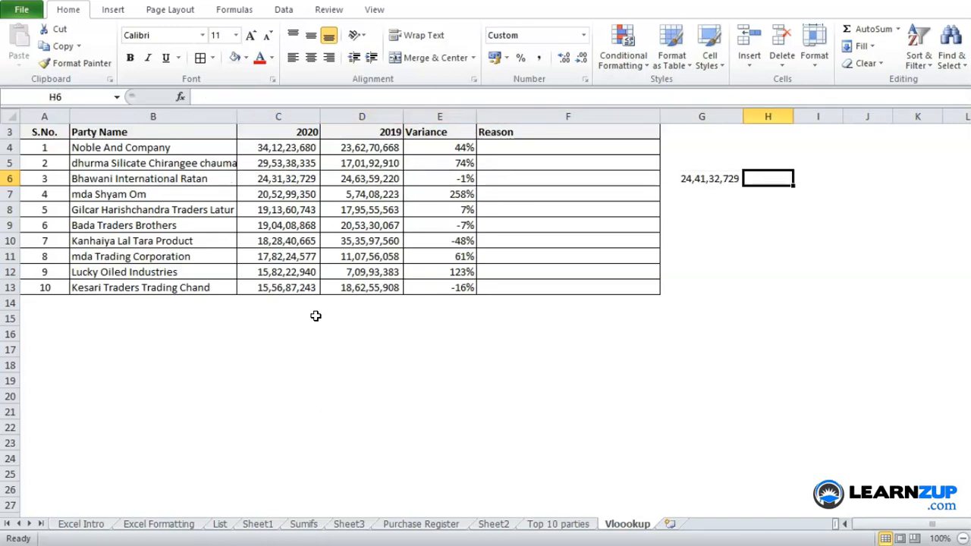
key(Left)
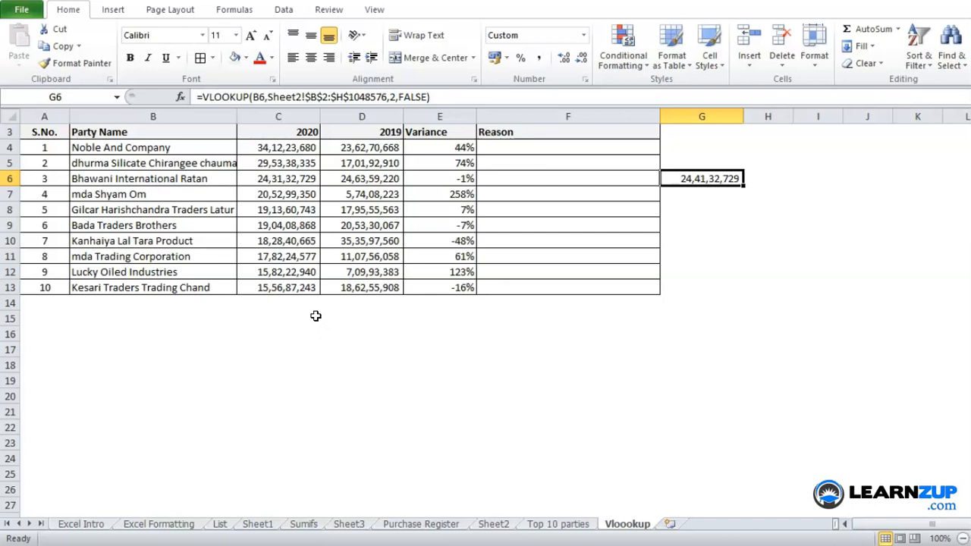
key(Left)
key(Left)
key(Left)
key(Left)
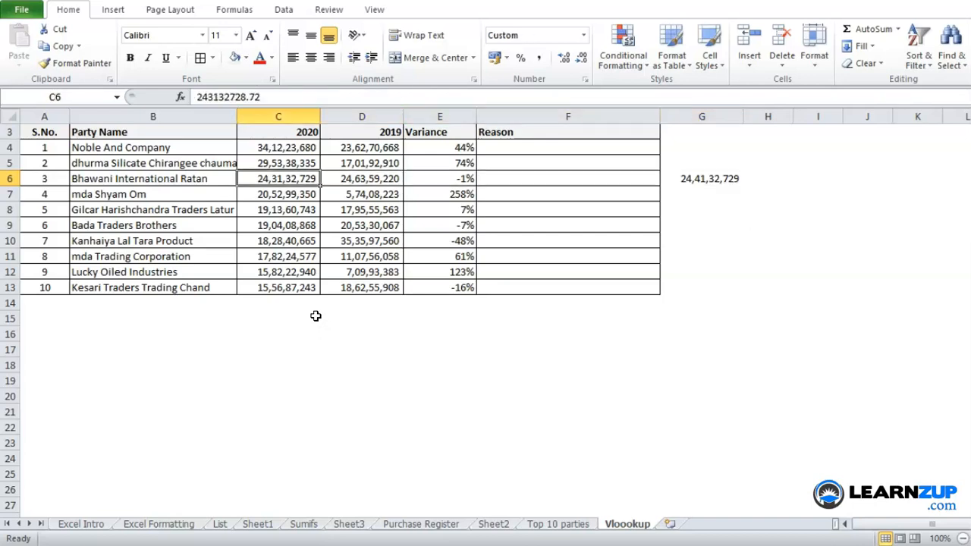
key(Right)
key(Right)
key(Right)
key(Right)
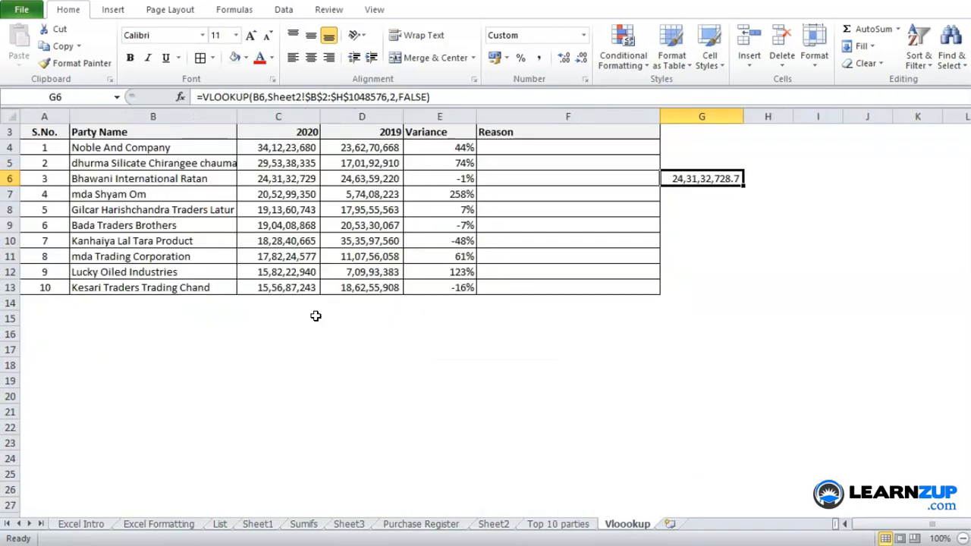
Copy the VLOOKUP formula from G6 to G4:G13 so every listed party has a lookup.
key(ctrl+c)
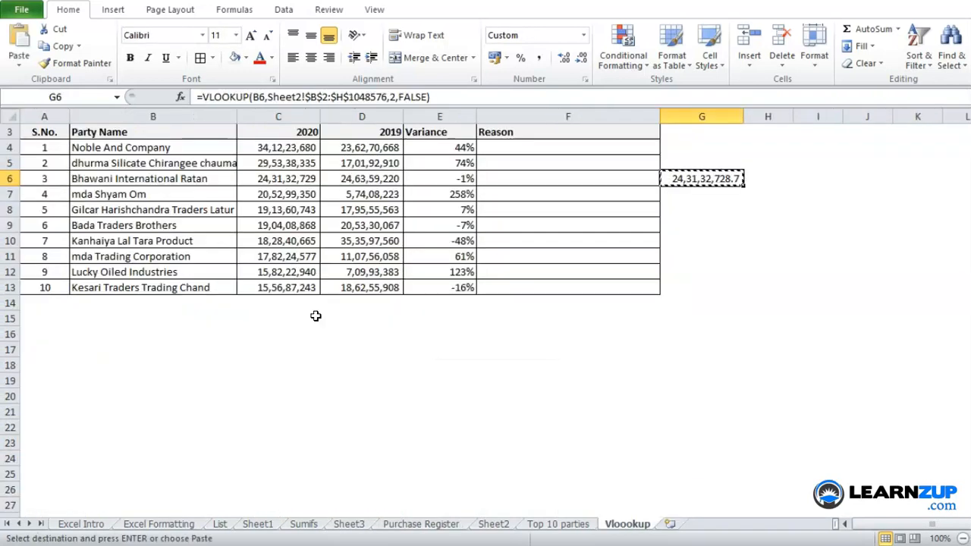
key(Up)
key(Up)
key(shift+Down)
key(shift+Down)
key(shift+Down)
key(shift+Down)
key(shift+Down)
key(shift+Down)
key(shift+Down)
key(shift+Down)
key(shift+Down)
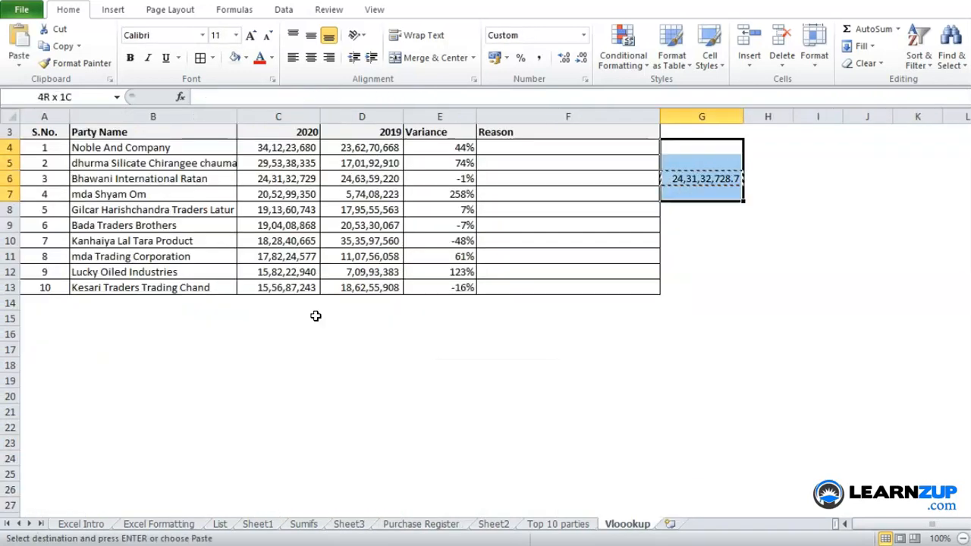
key(Return)
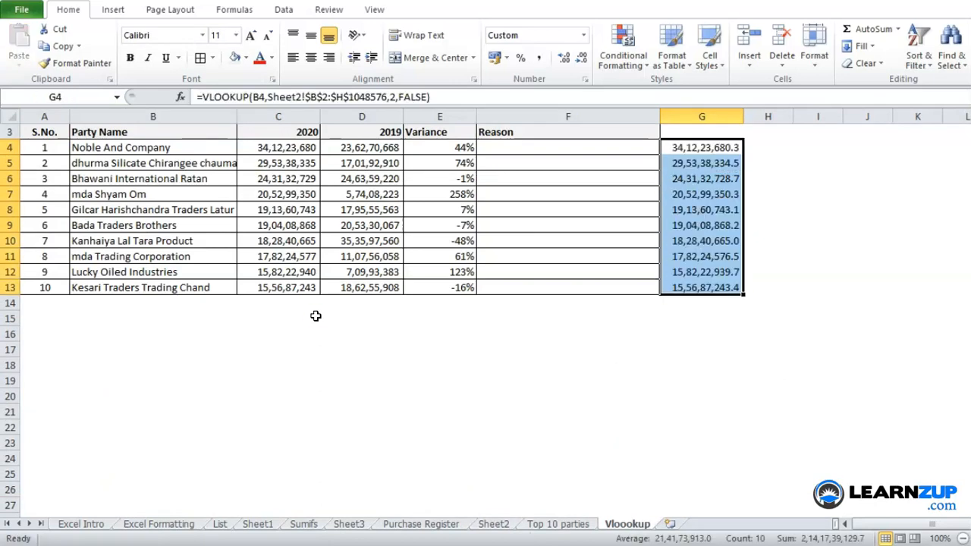
Copy the complete VLOOKUP formula text from G4 without altering the cell.
key(Up)
key(Down)
key(F2)
key(ctrl+shift+Left)
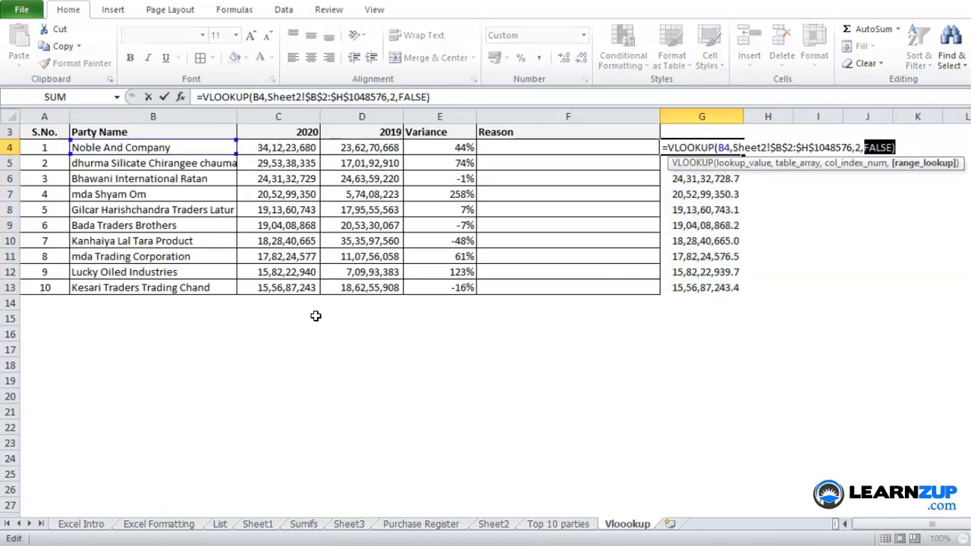
key(ctrl+shift+Left)
key(ctrl+shift+Left)
key(ctrl+shift+Left)
key(ctrl+shift+Left)
key(ctrl+shift+Left)
key(ctrl+shift+Left)
key(ctrl+shift+Left)
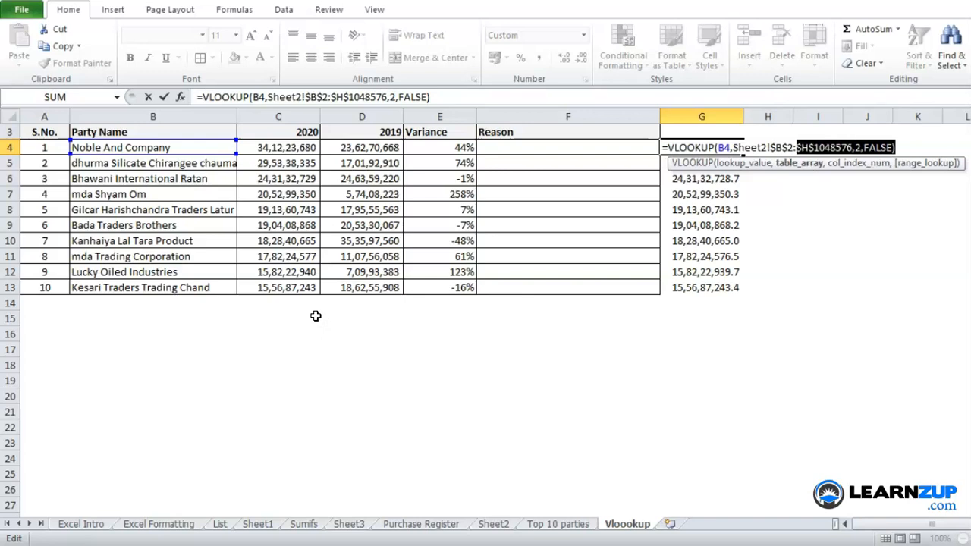
key(ctrl+shift+Left)
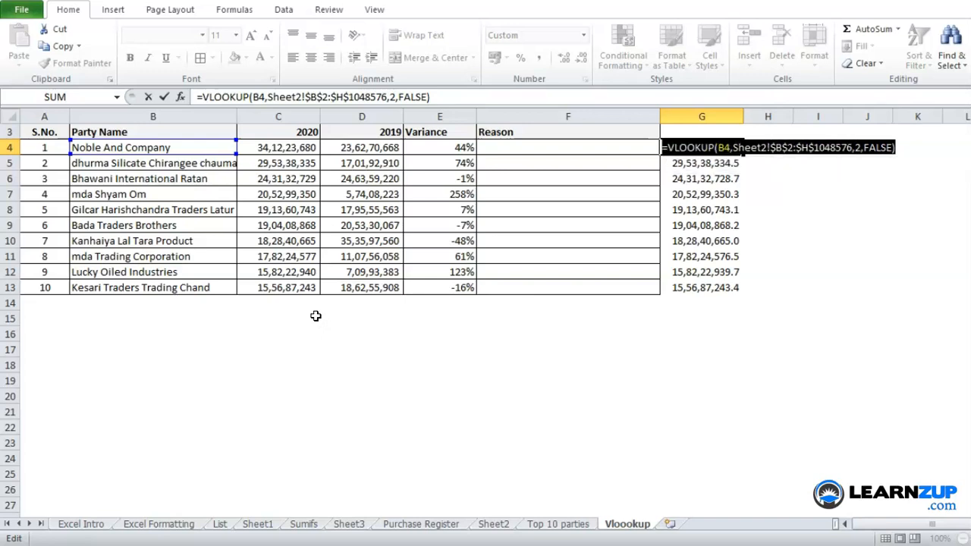
key(Escape)
Replace the fixed 2020 amount for Noble And Company in C4 with =VLOOKUP(B4,Sheet2!$B$2:$H$1048576,2,FALSE).
key(Left)
key(Left)
key(Left)
key(Left)
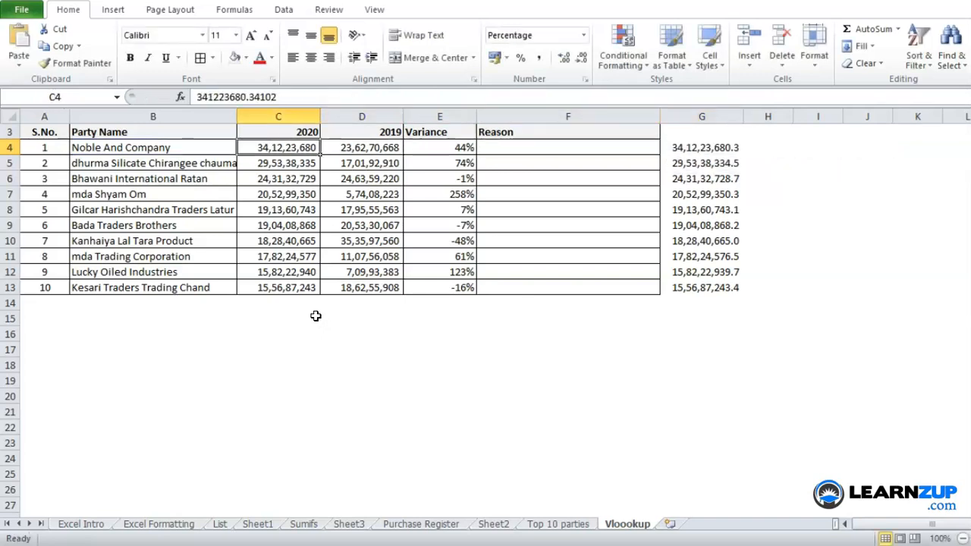
key(F2)
key(shift+Home)
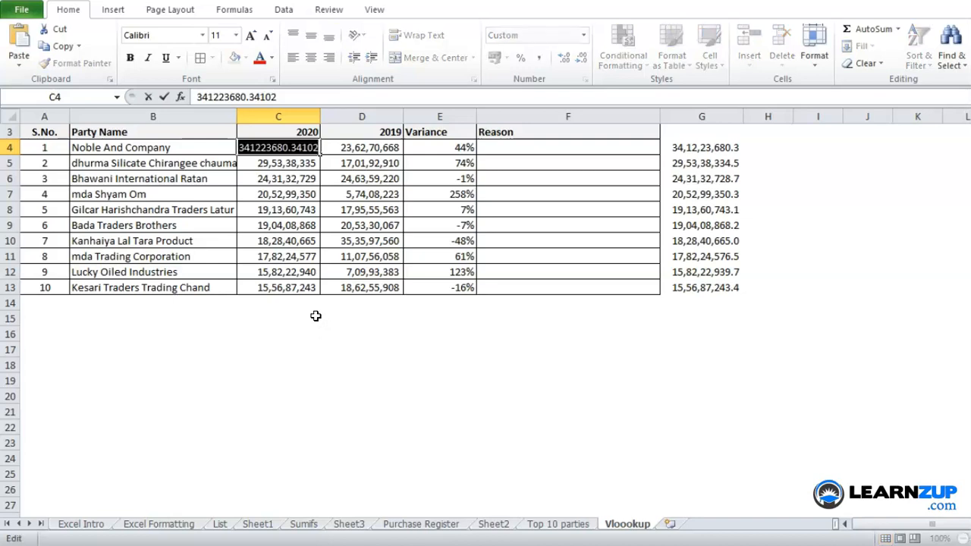
key(ctrl+v)
key(Return)
Copy the VLOOKUP formula from C4 through C13 and check the formulas down the 2020 column.
key(Up)
key(ctrl+c)
key(ctrl+shift+Down)
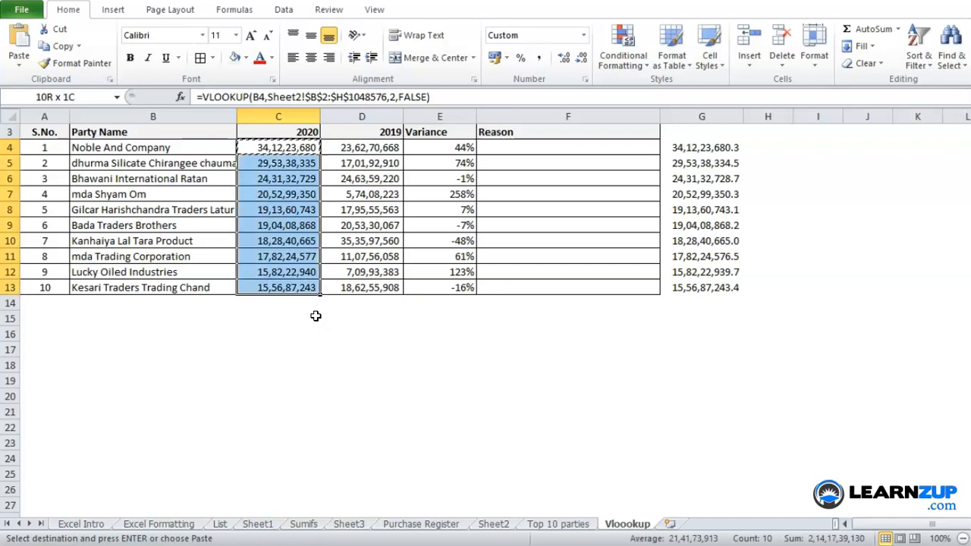
key(Return)
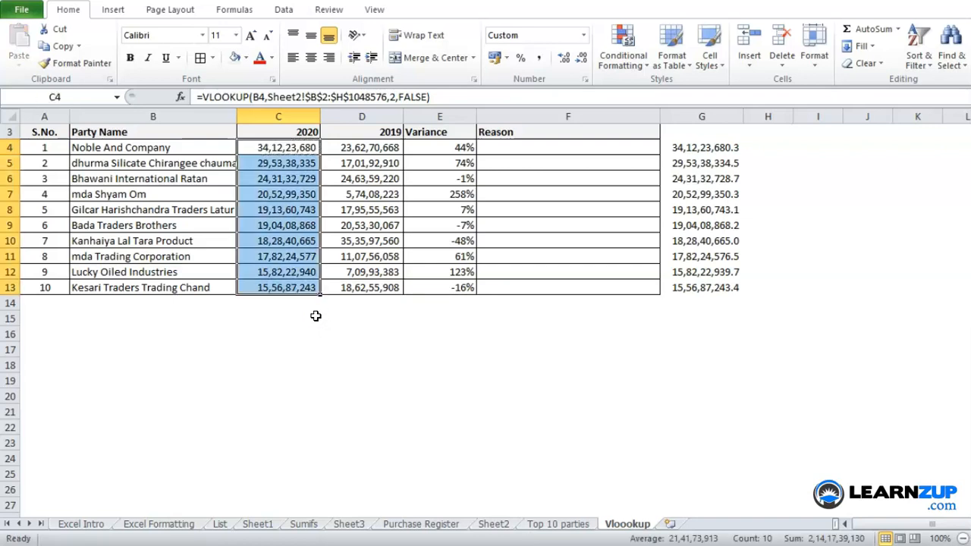
key(Down)
key(Down)
key(Down)
key(Down)
key(Down)
key(Down)
key(Down)
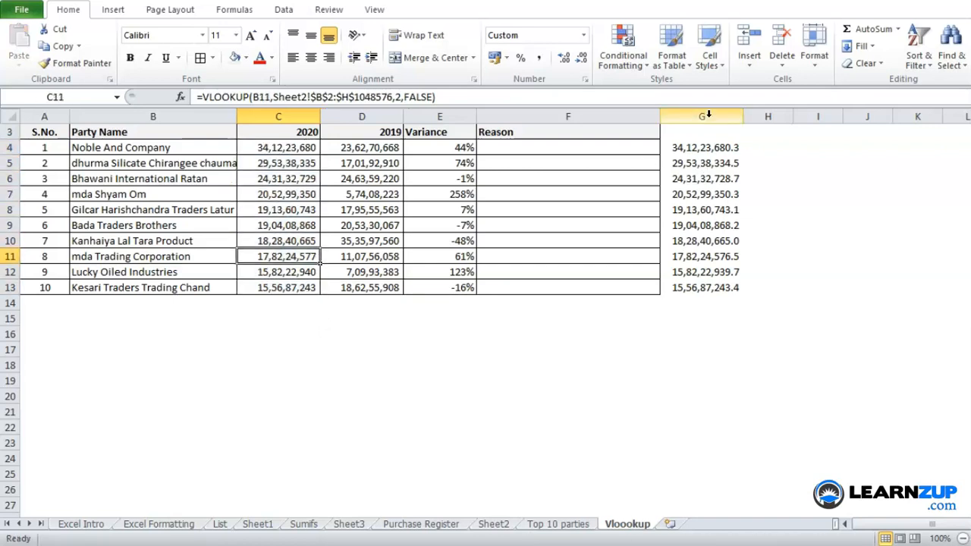
Delete helper column G from the Vloookup sheet and return to the 2020 amounts in column C.
click(708, 115)
key(ctrl+minus)
key(Left)
key(Left)
key(Home)
key(Down)
key(Down)
key(Right)
key(Right)
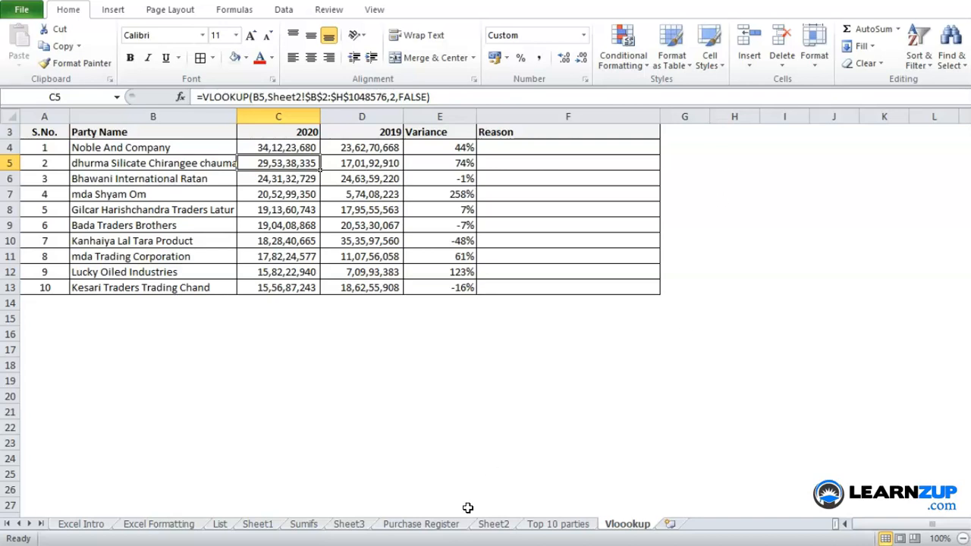
On Sheet2, insert a blank row 4 and fill B4 with the party name Noble And Company from above.
click(485, 524)
key(ctrl+plus)
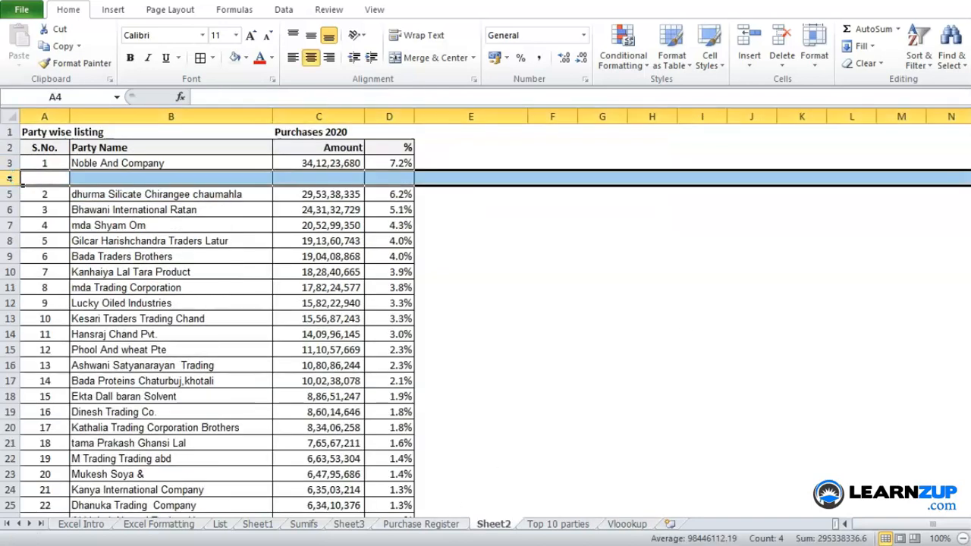
key(Home)
key(Right)
key(ctrl+d)
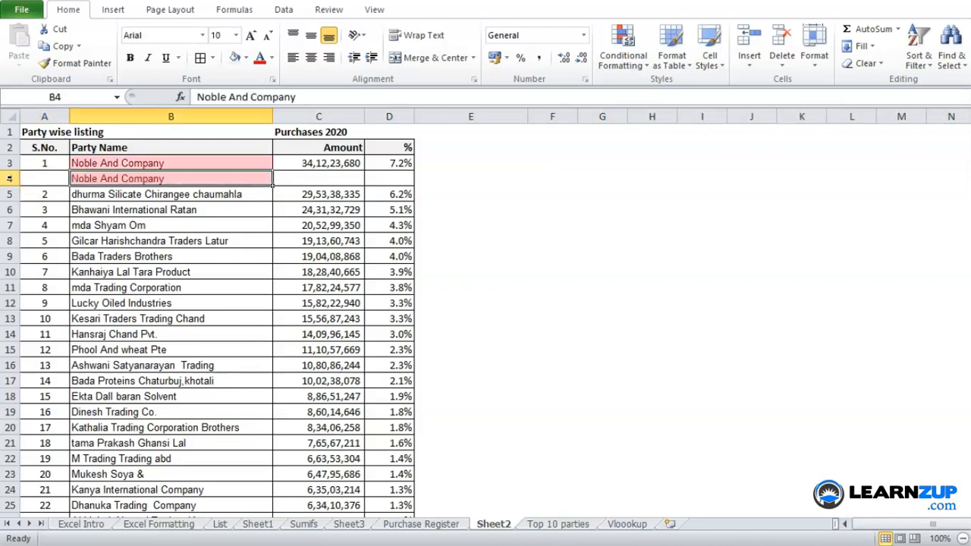
Copy the SUMIF formula from C6 to C4 and fill the percentage formula from D3 into D4.
key(Right)
key(Down)
key(Down)
key(ctrl+c)
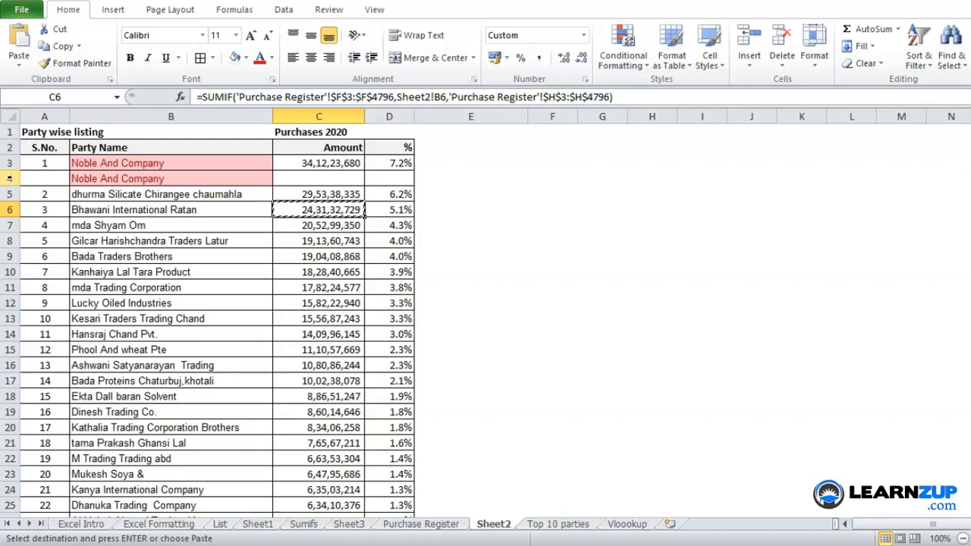
key(Up)
key(Up)
key(ctrl+v)
key(Right)
key(Escape)
key(ctrl+d)
key(Left)
key(Left)
key(Left)
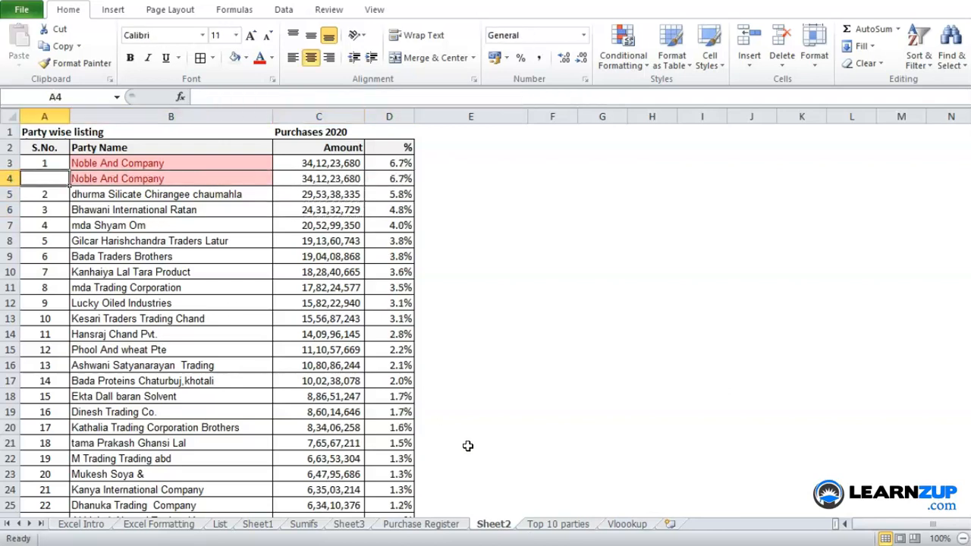
Compare the VLOOKUP in C4 of the Vloookup sheet with the two Noble And Company rows on Sheet2.
click(622, 530)
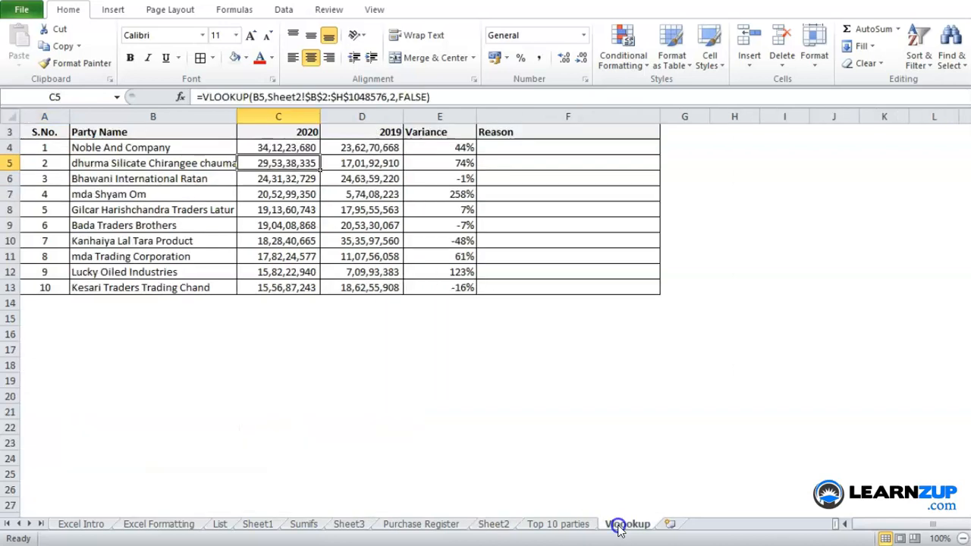
key(Up)
key(F2)
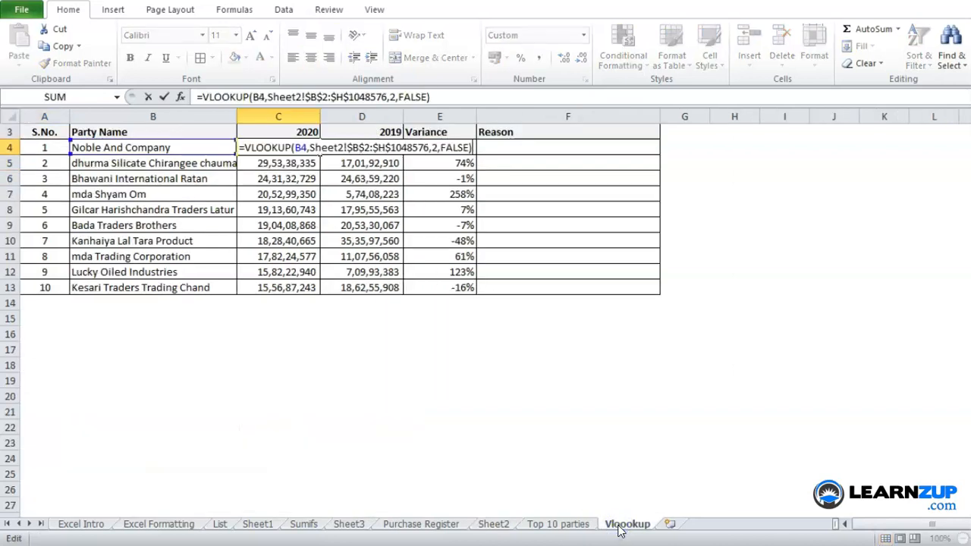
key(Escape)
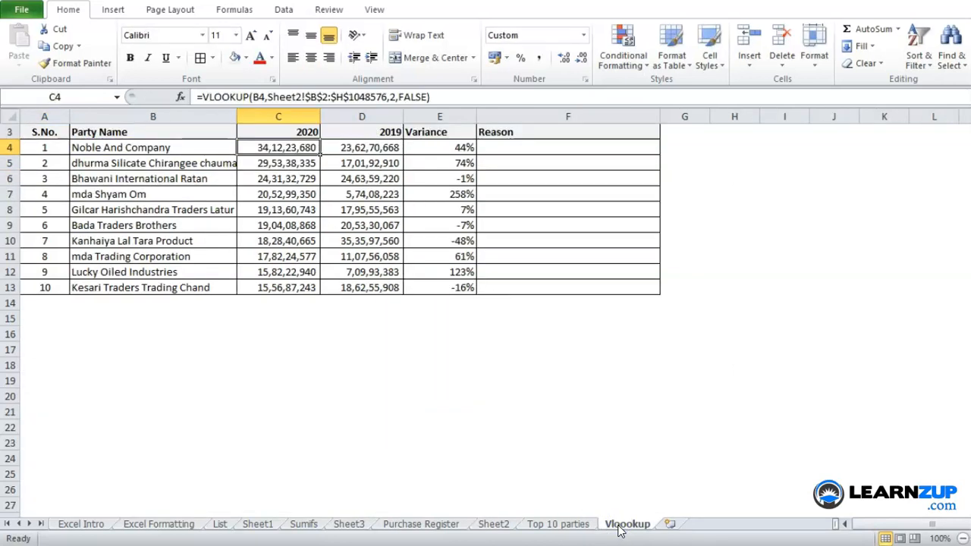
key(ctrl+Page_Up)
key(ctrl+Page_Up)
key(Right)
key(Up)
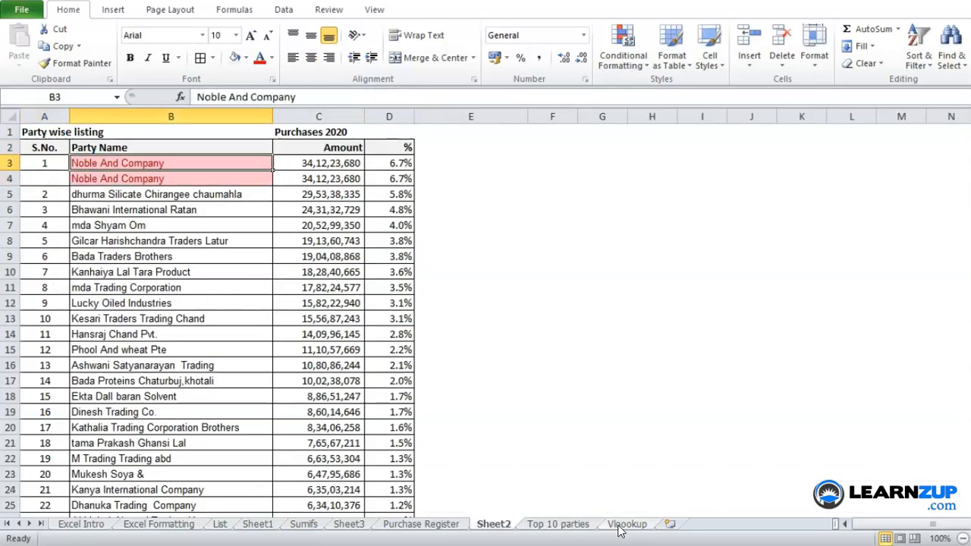
key(Right)
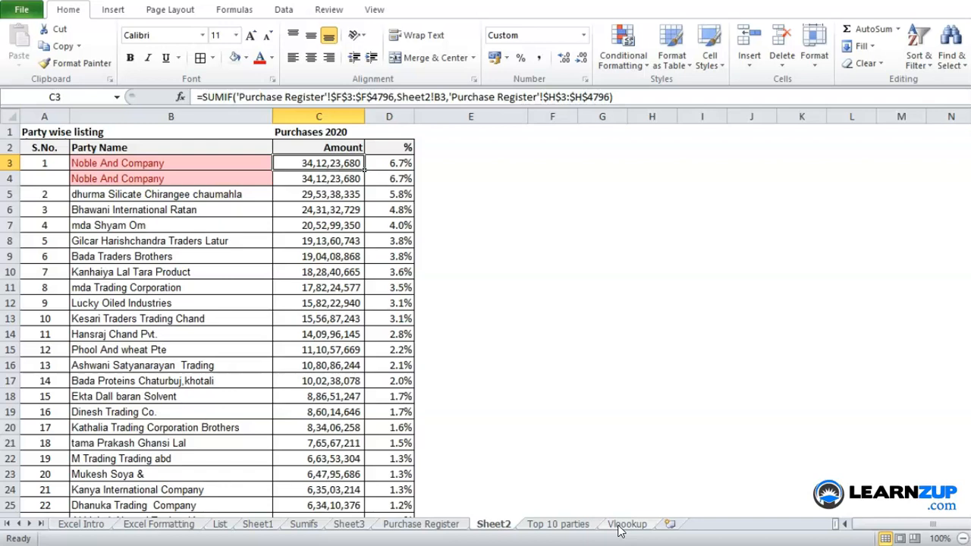
Copy the complete VLOOKUP formula text from C4 of the Vloookup sheet.
key(ctrl+Page_Down)
key(ctrl+Page_Down)
key(F2)
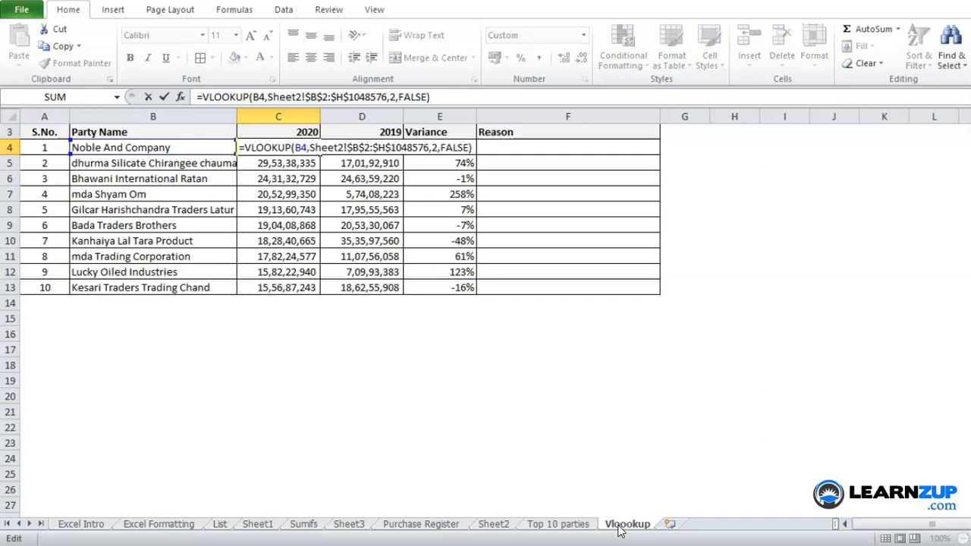
key(ctrl+Page_Up)
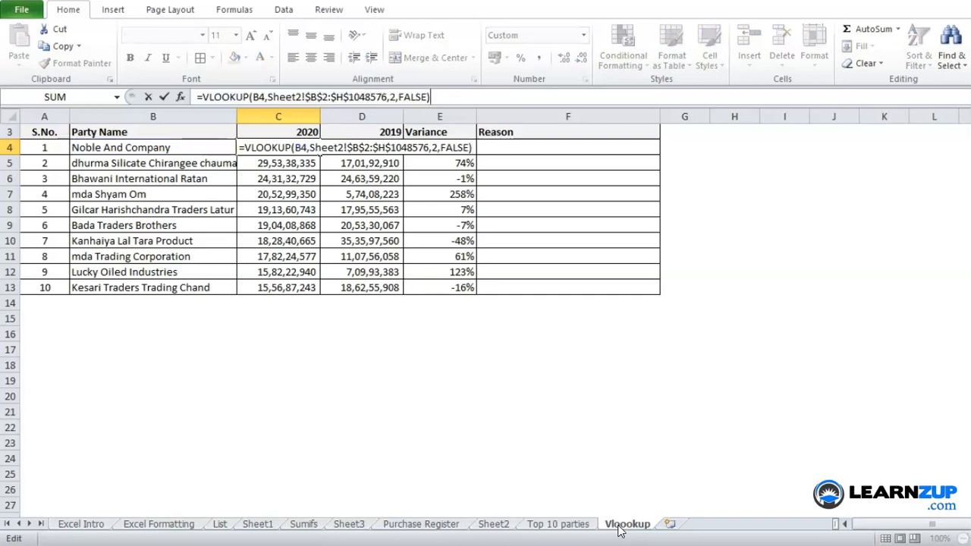
key(ctrl+shift+Left)
key(ctrl+shift+Left)
key(ctrl+shift+Left)
key(ctrl+shift+Left)
key(ctrl+shift+Left)
key(ctrl+shift+Left)
key(ctrl+shift+Left)
key(ctrl+shift+Left)
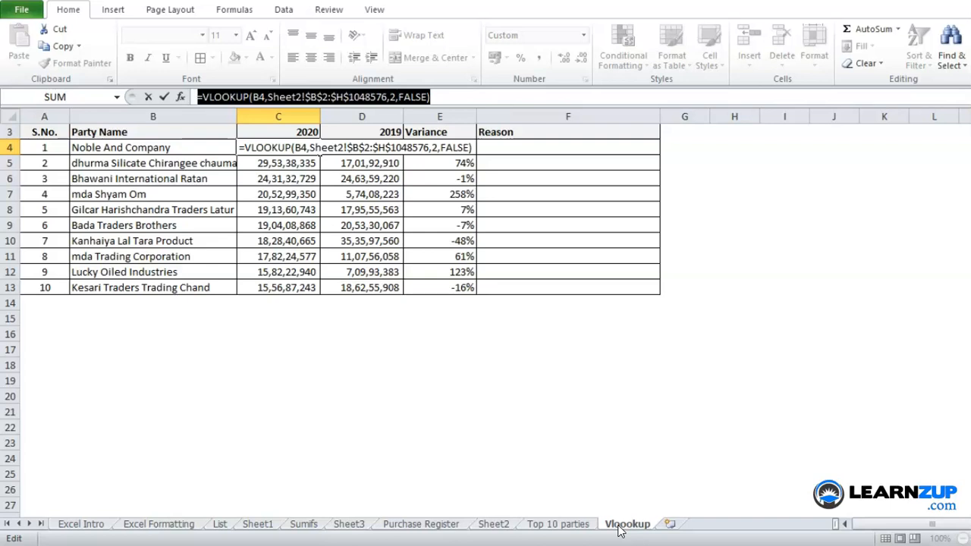
key(ctrl+c)
key(Escape)
Paste the copied formula into G4 and change its column index to 3, giving =VLOOKUP(B4,Sheet2!$B$2:$H$1048576,3,FALSE).
key(Right)
key(Right)
key(Right)
key(Right)
key(F2)
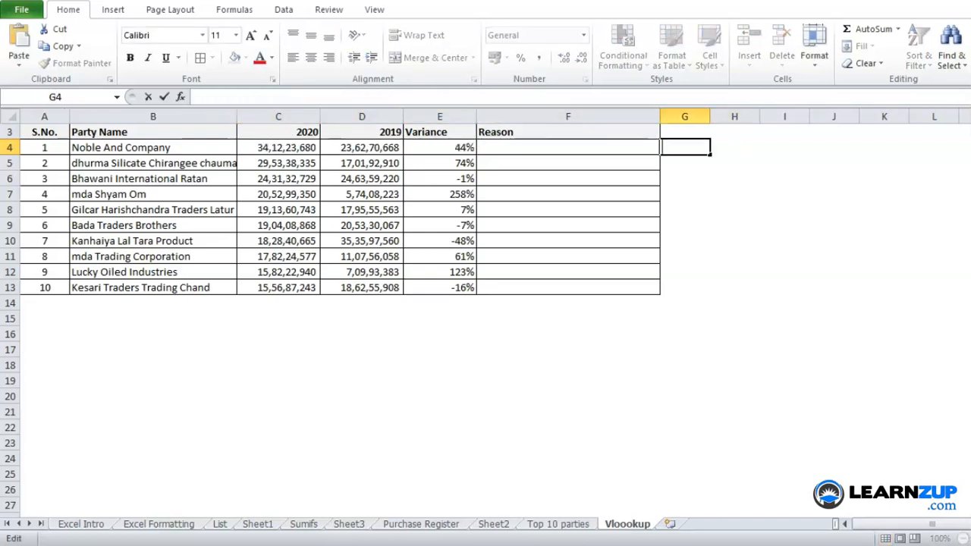
key(ctrl+v)
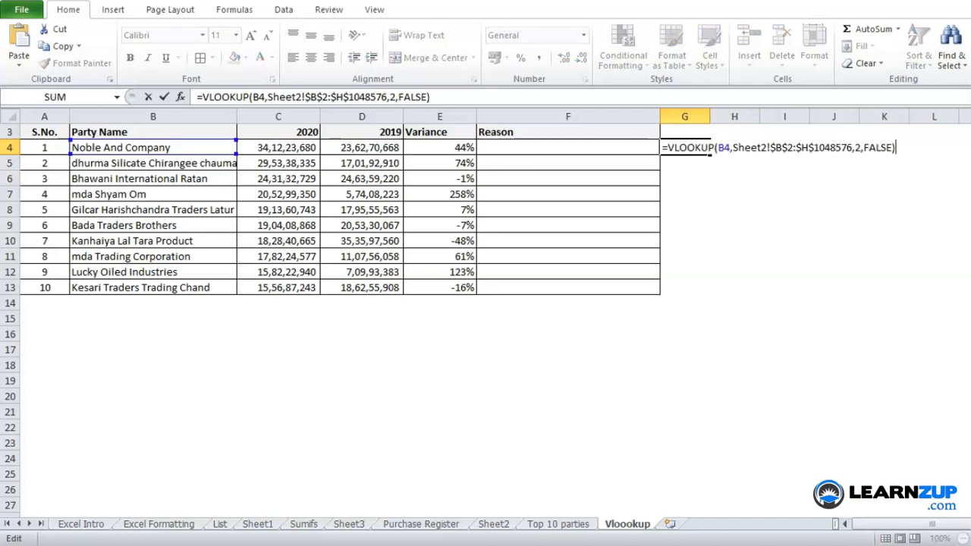
double_click(856, 148)
text(3)
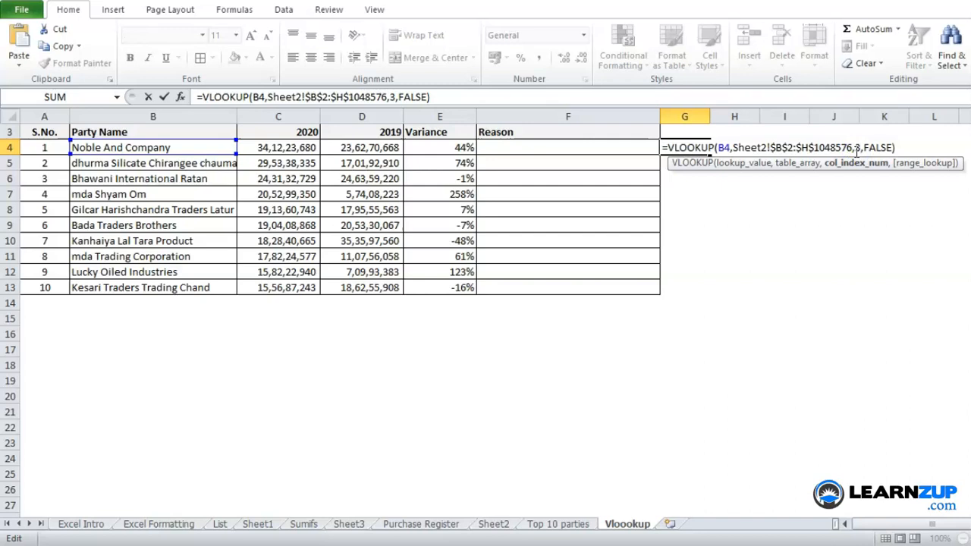
key(Return)
key(Up)
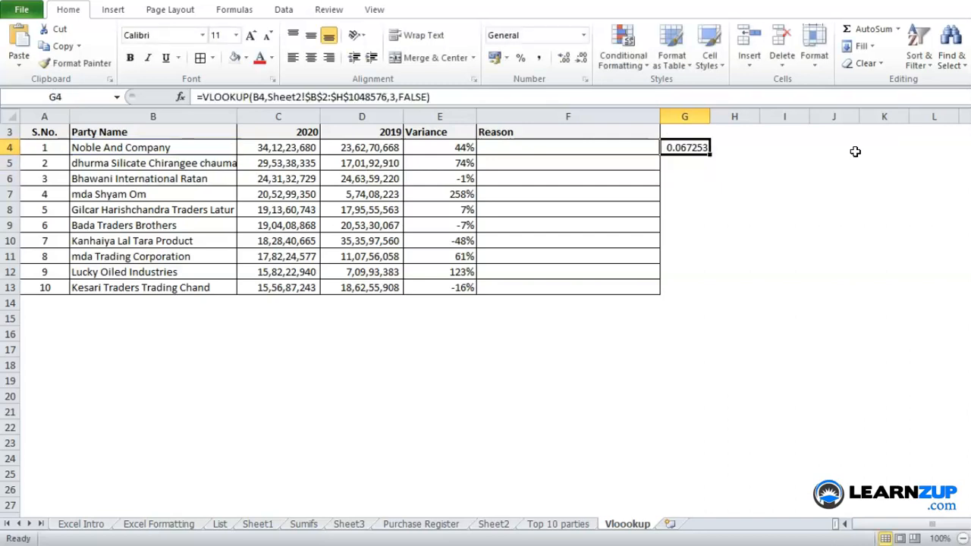
Format G4 as a percentage and copy its formula through G13 for all ten parties.
key(ctrl+shift+5)
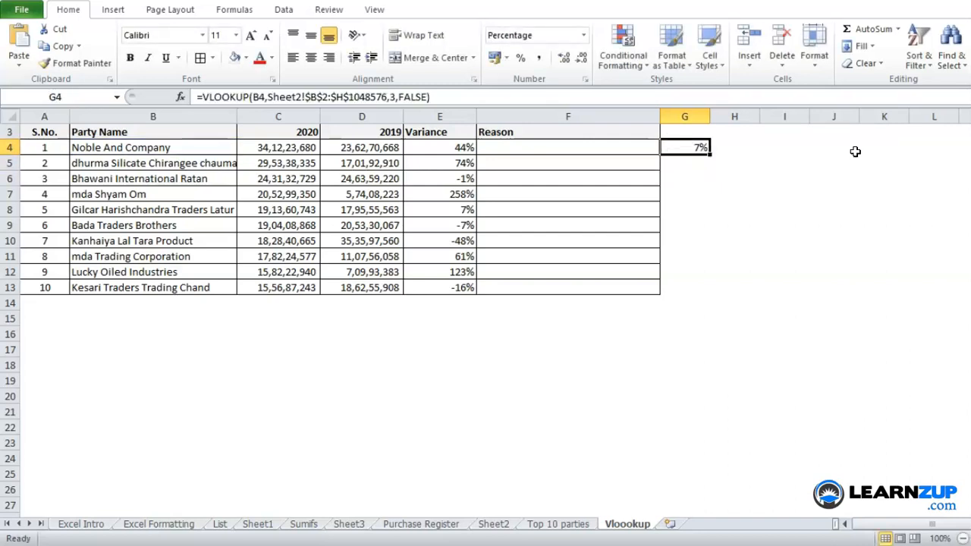
key(ctrl+c)
key(shift+Down)
key(shift+Down)
key(shift+Down)
key(shift+Down)
key(shift+Down)
key(shift+Down)
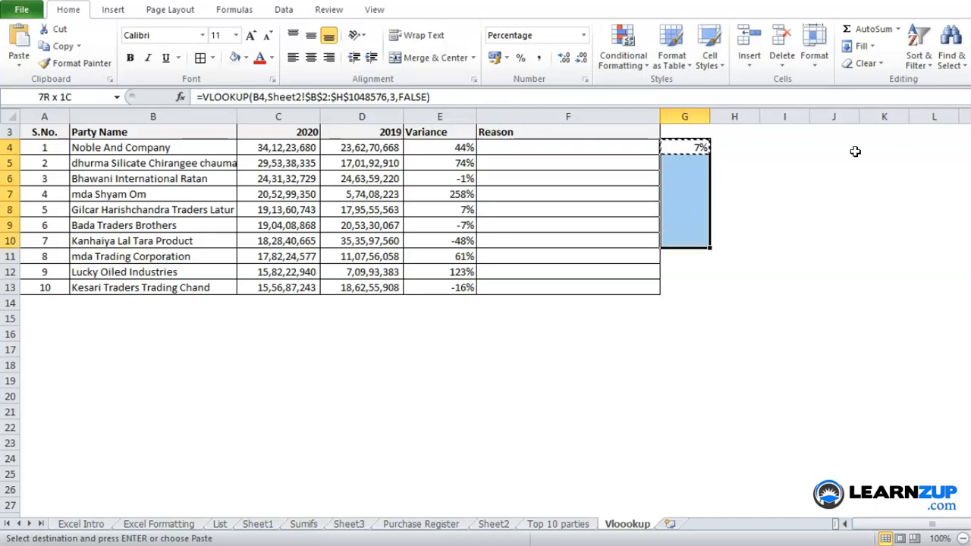
key(shift+Down)
key(shift+Down)
key(shift+Down)
key(Return)
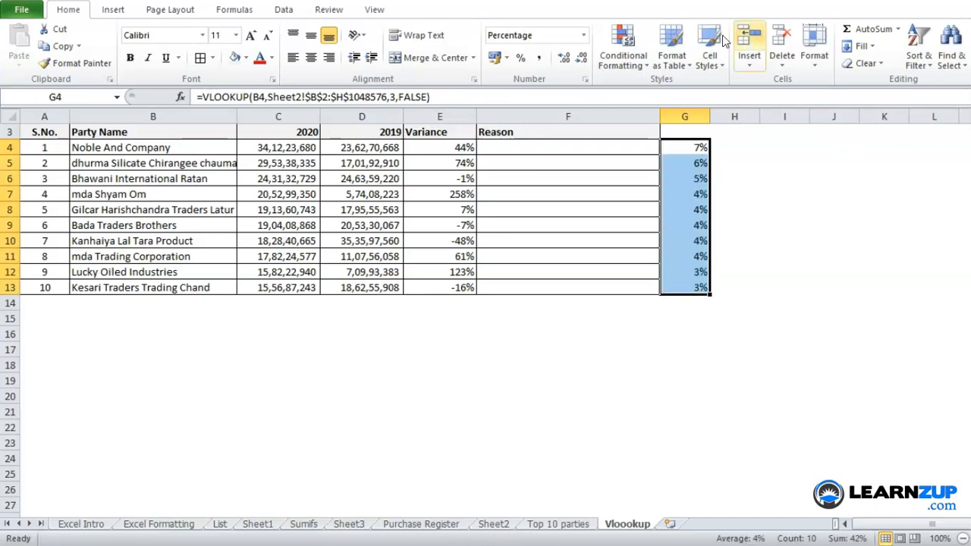
click(691, 144)
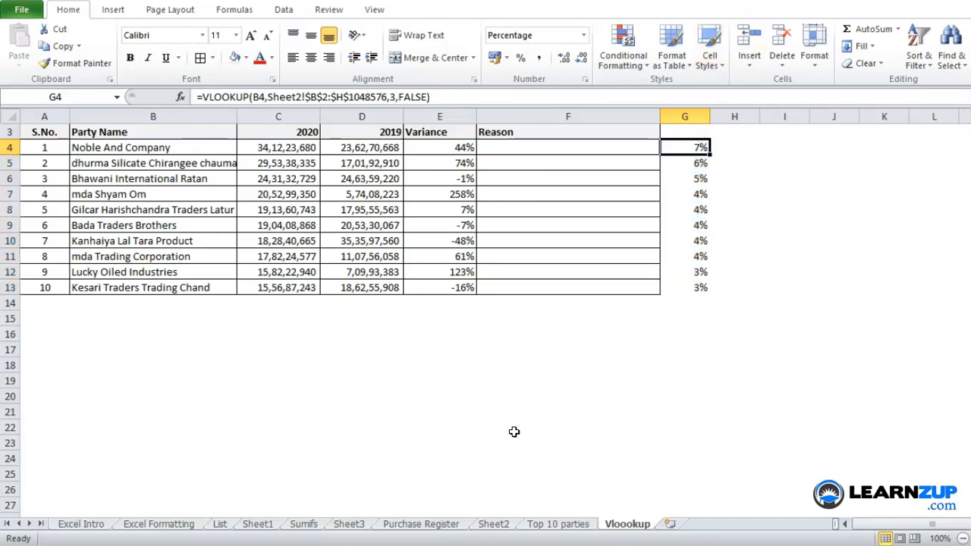
On Sheet2, replace the second Noble And Company amount in C4 with C6's fixed value 243132728.72 and compare both rows.
click(494, 524)
key(Escape)
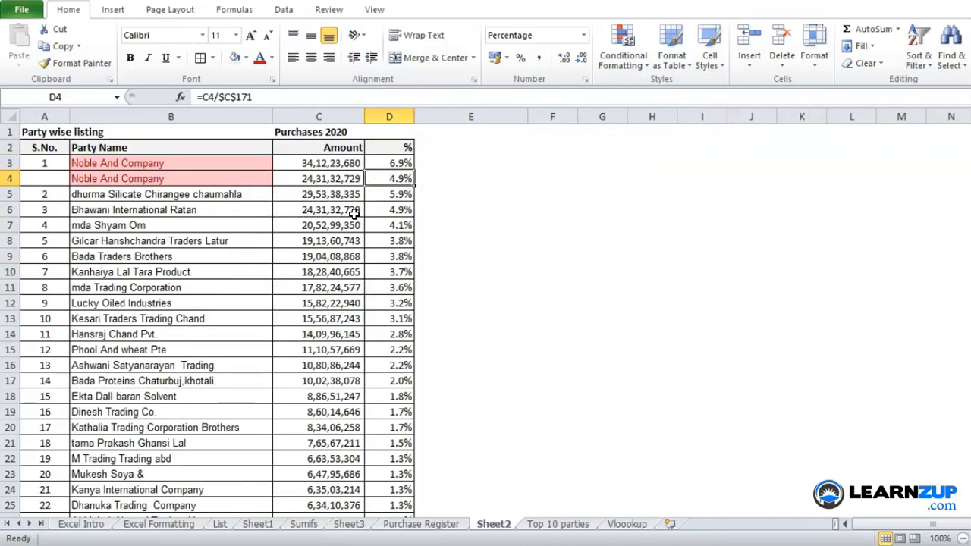
click(303, 167)
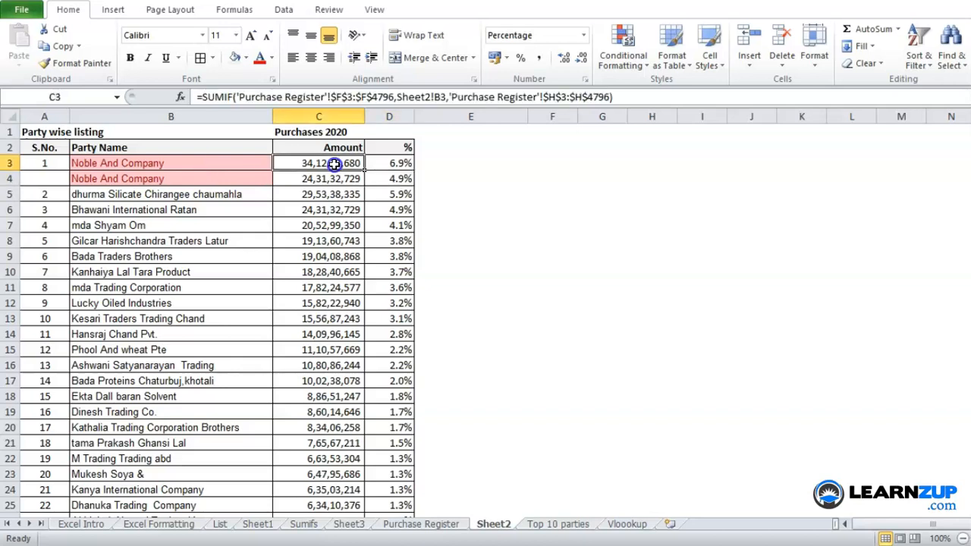
click(377, 165)
click(402, 178)
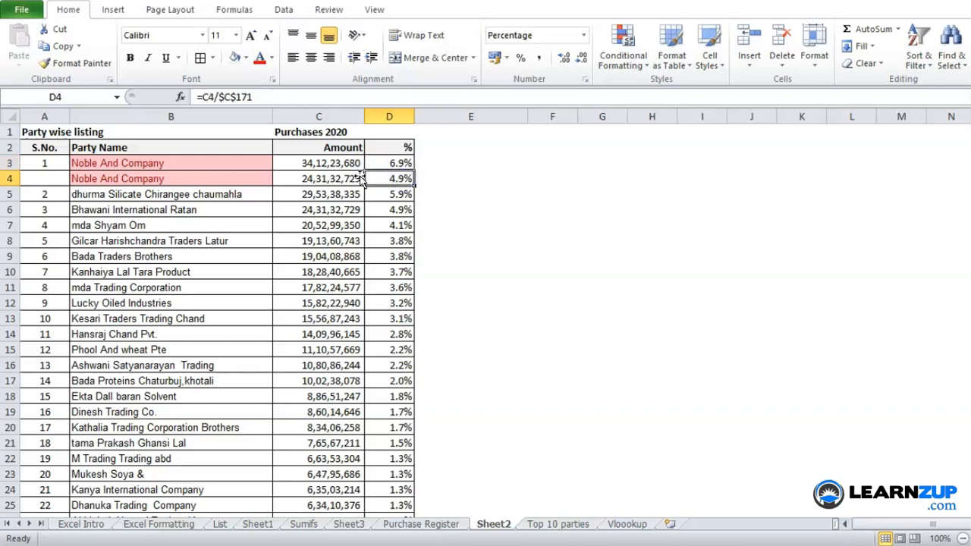
click(337, 179)
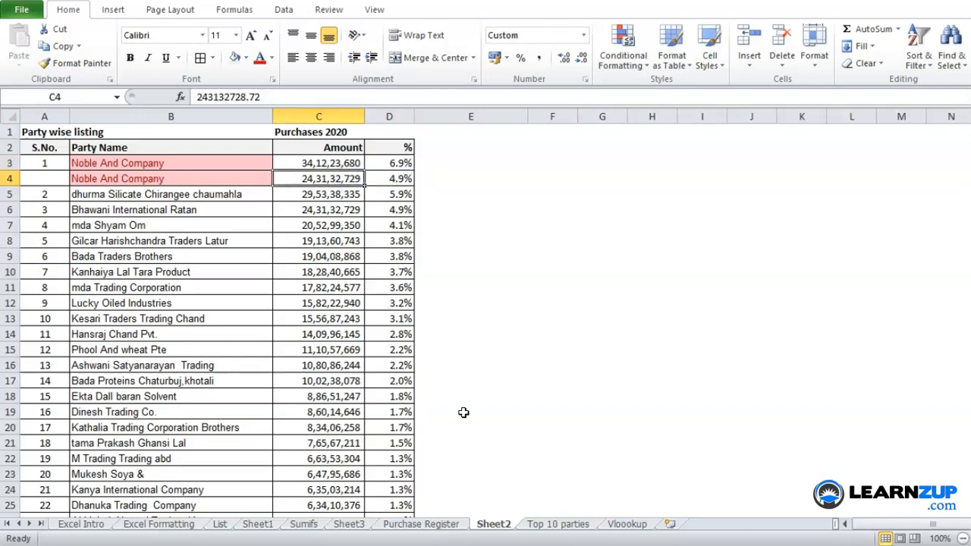
Compare Noble And Company's 2020 lookup in row 4 of the Vloookup sheet with its duplicated rows on Sheet2.
click(624, 527)
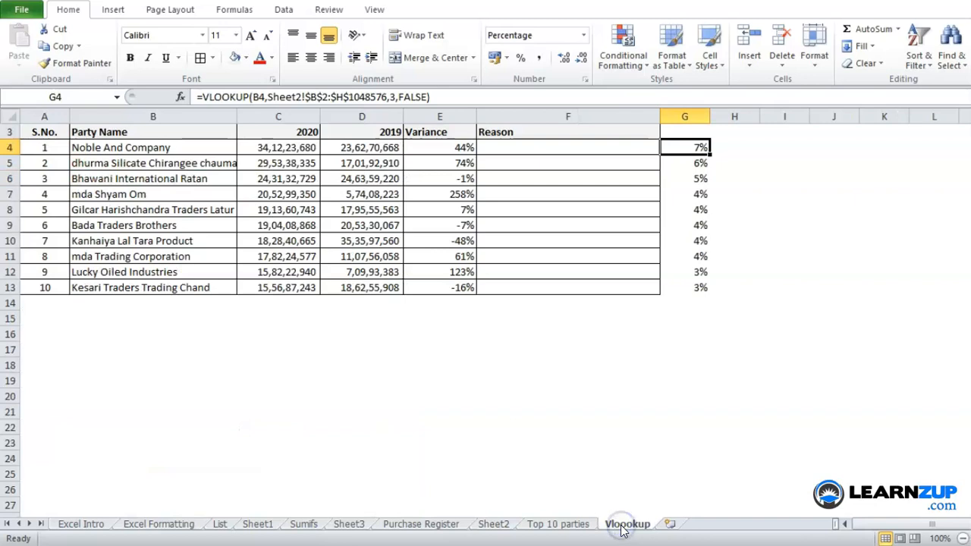
key(Left)
key(Left)
key(Left)
key(Left)
key(Left)
key(ctrl+Page_Up)
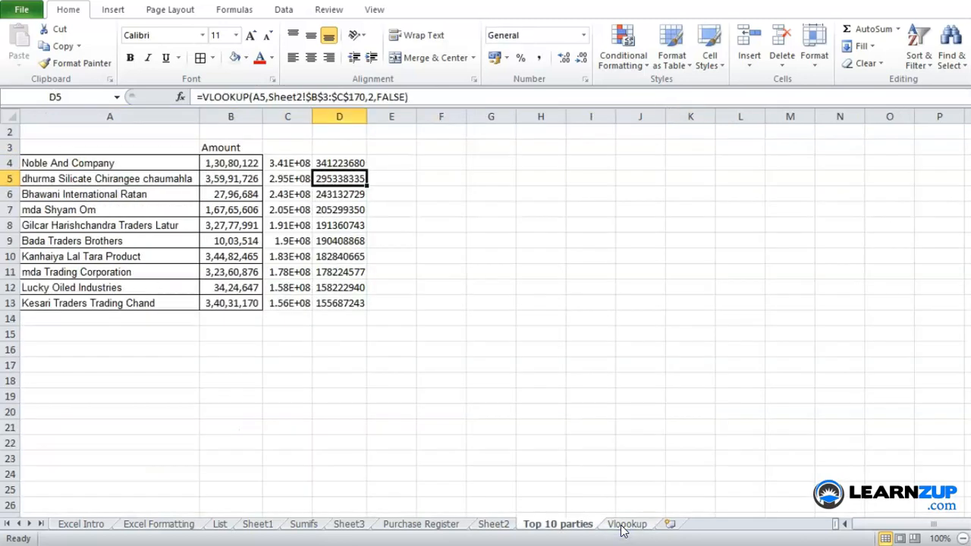
key(ctrl+Page_Up)
key(Left)
key(Up)
key(Right)
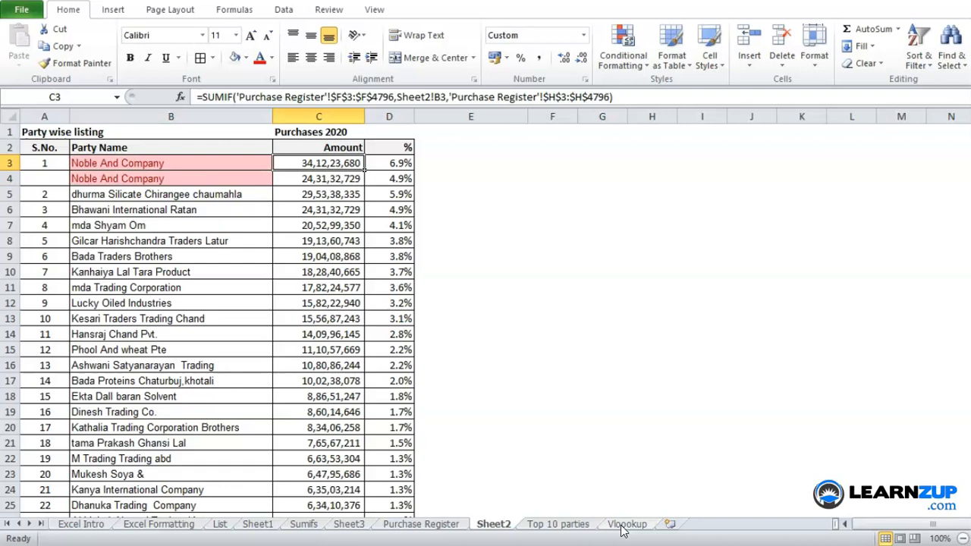
click(621, 526)
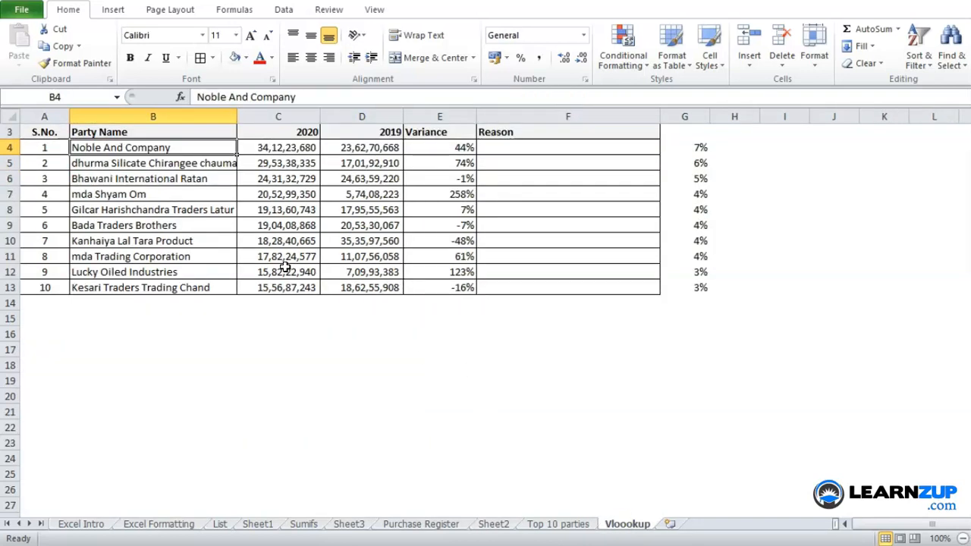
Review the party names in column B of the Vloookup sheet, selecting from B5 down past the list to B17.
click(180, 209)
drag(180, 209, 173, 429)
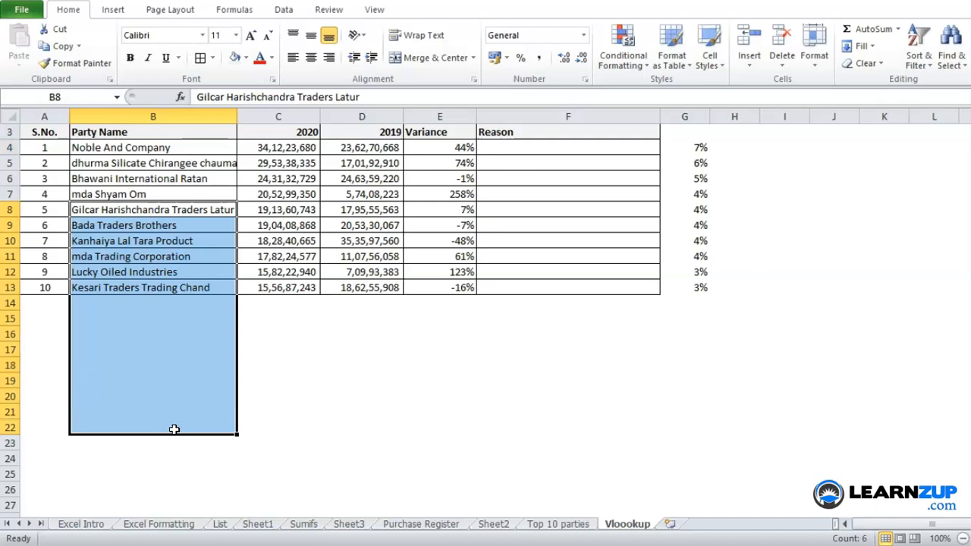
key(Up)
key(Up)
key(Up)
key(shift+Down)
key(shift+Down)
key(shift+Down)
key(shift+Down)
key(shift+Down)
key(shift+Down)
key(shift+Down)
key(shift+Down)
key(shift+Down)
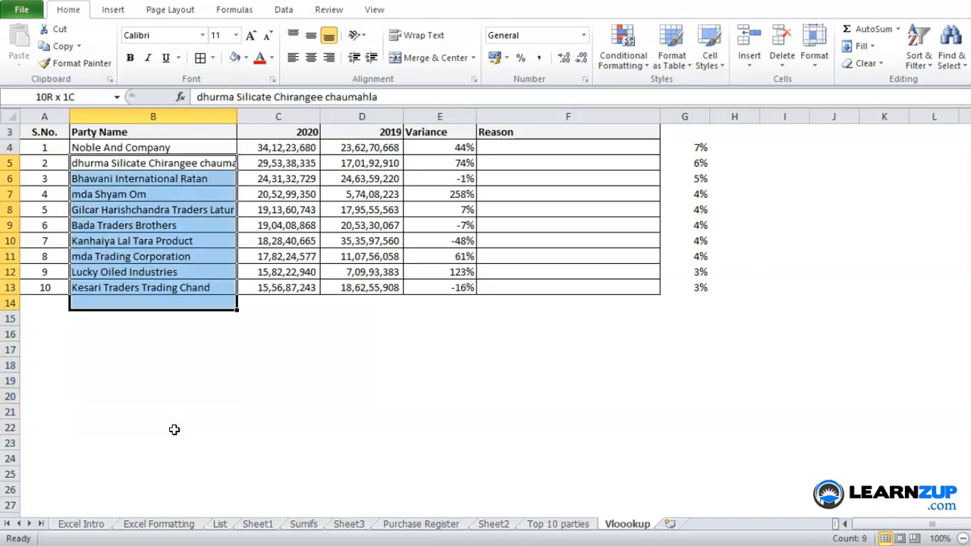
key(shift+Down)
key(shift+Down)
key(shift+Down)
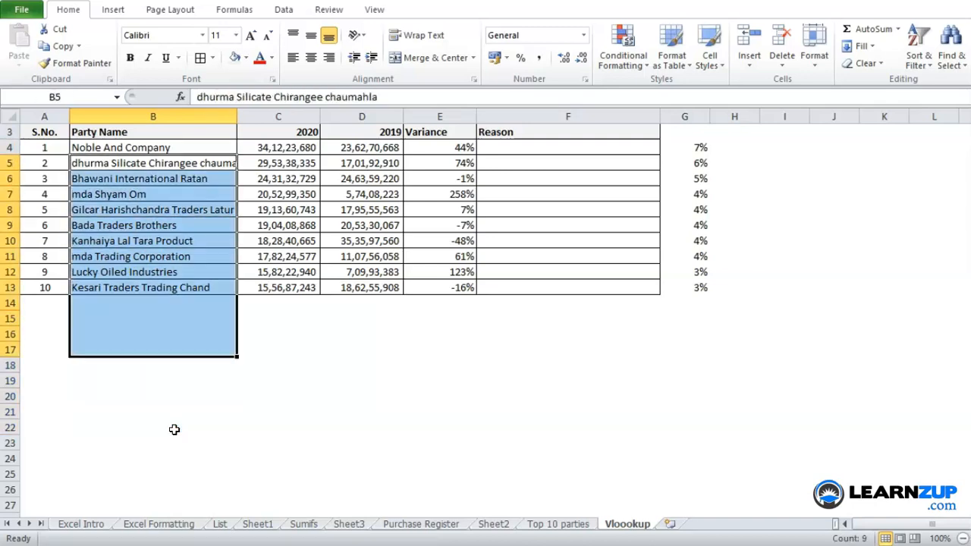
Compare the Vloookup sheet's party names with the Sheet2 party list, selecting B3:B18 there.
click(492, 524)
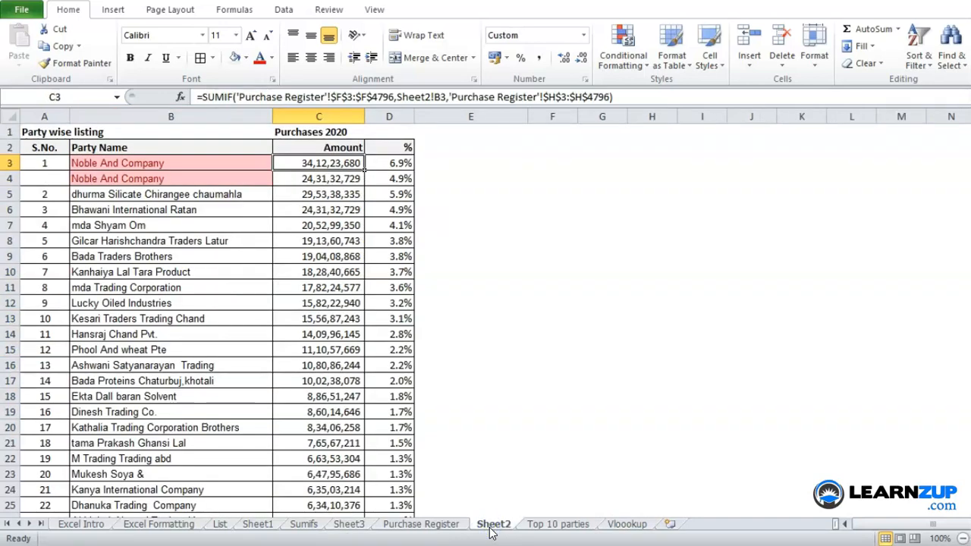
click(626, 524)
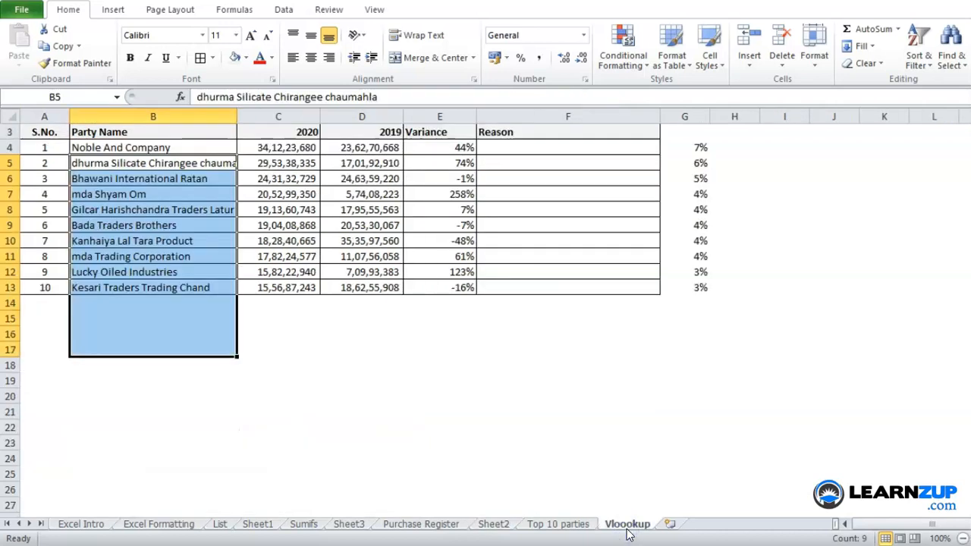
click(494, 524)
drag(226, 164, 201, 392)
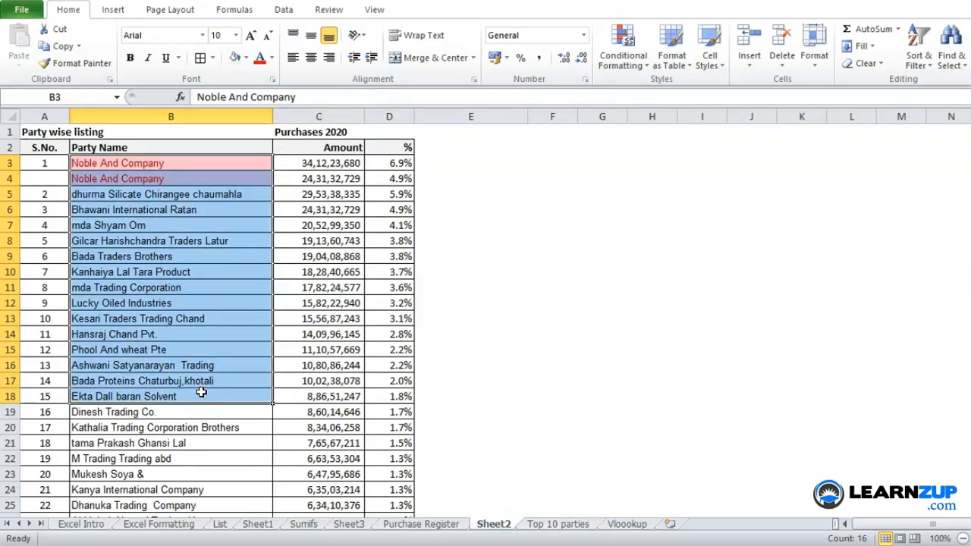
click(624, 524)
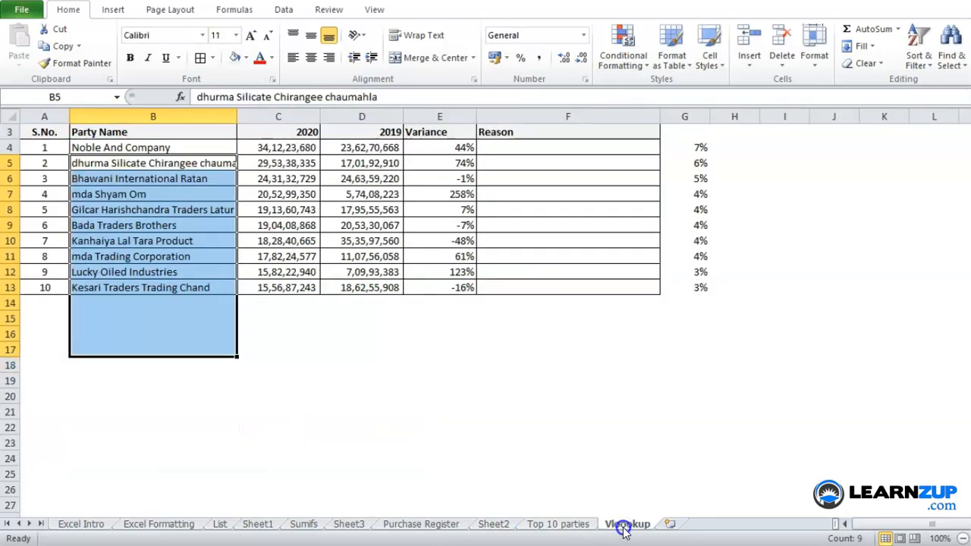
Delete the percentage lookups in column G of the Vloookup sheet and go back to A3.
click(684, 115)
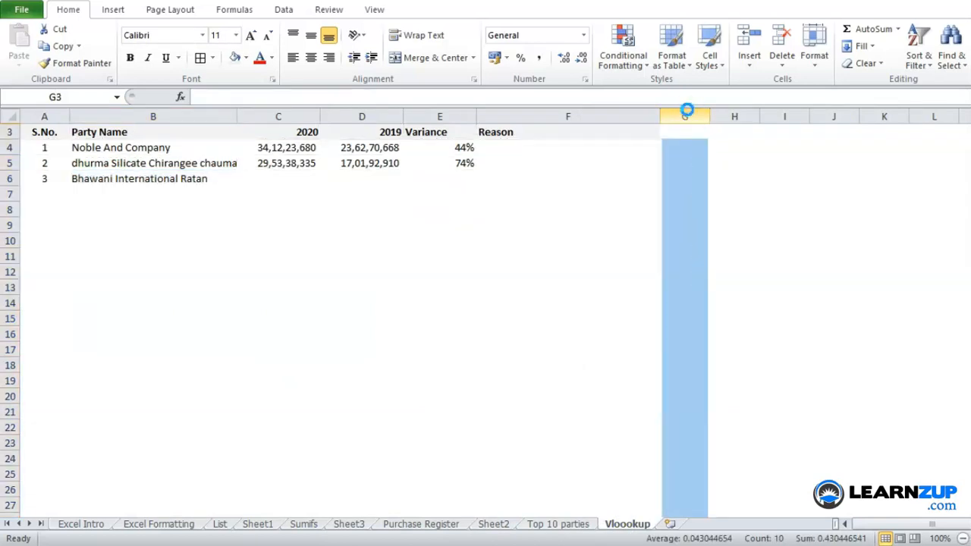
key(ctrl+Left)
key(ctrl+Left)
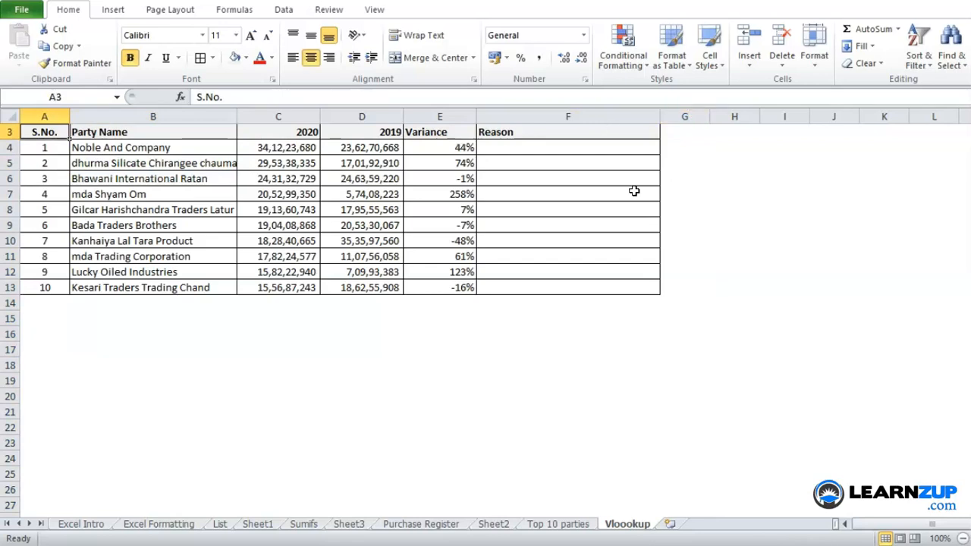
Undo the duplicate-party edits on Sheet2 back through the added Noble And Company row, then return to the Vloookup sheet.
click(492, 523)
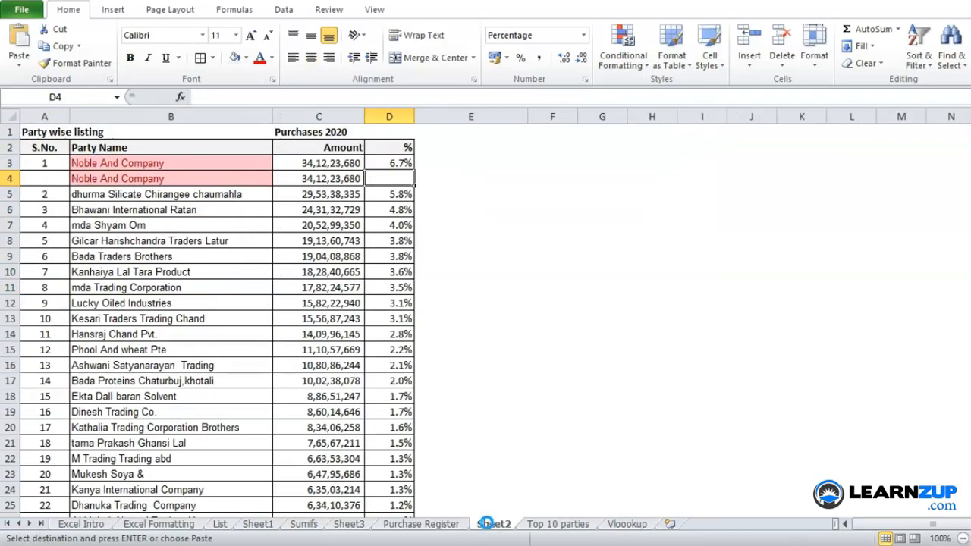
key(ctrl+z)
key(ctrl+z)
key(ctrl+z)
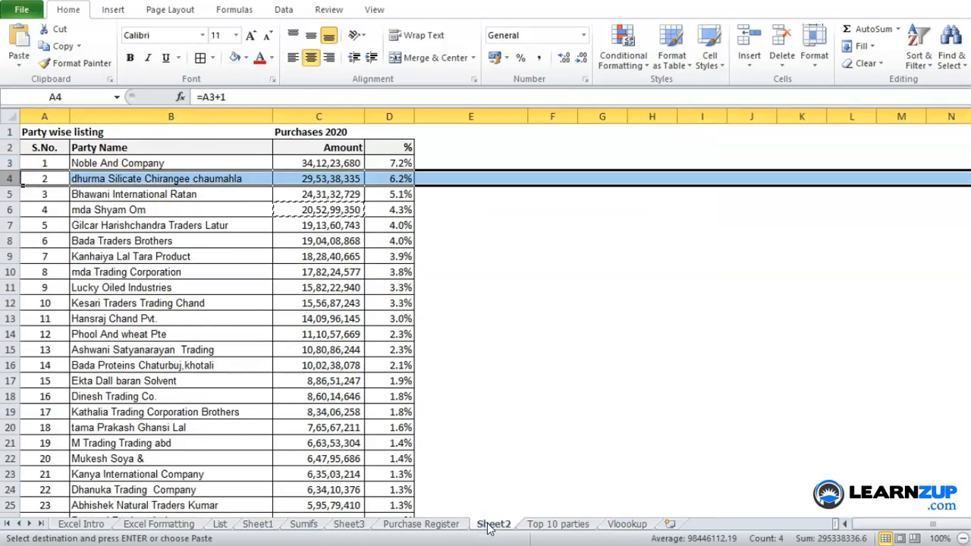
key(Escape)
key(Left)
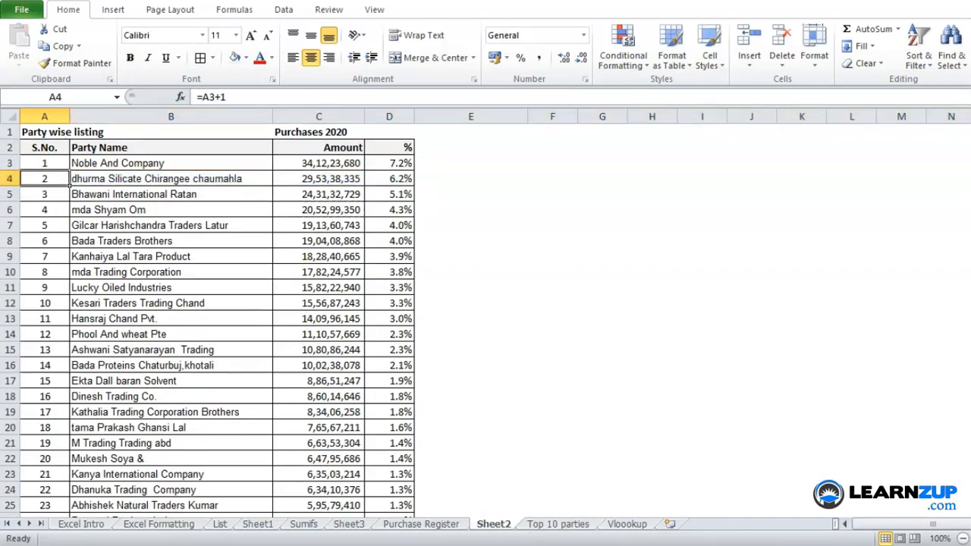
click(628, 524)
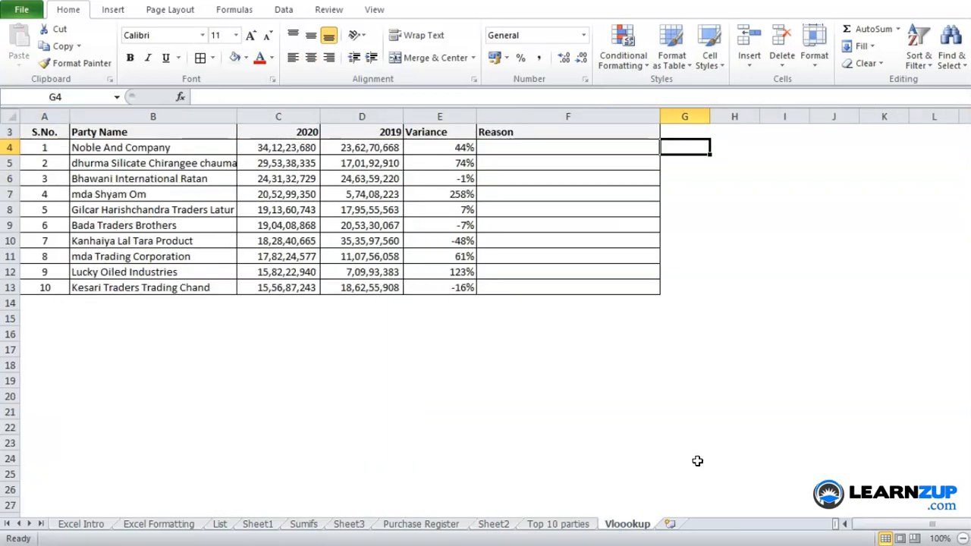